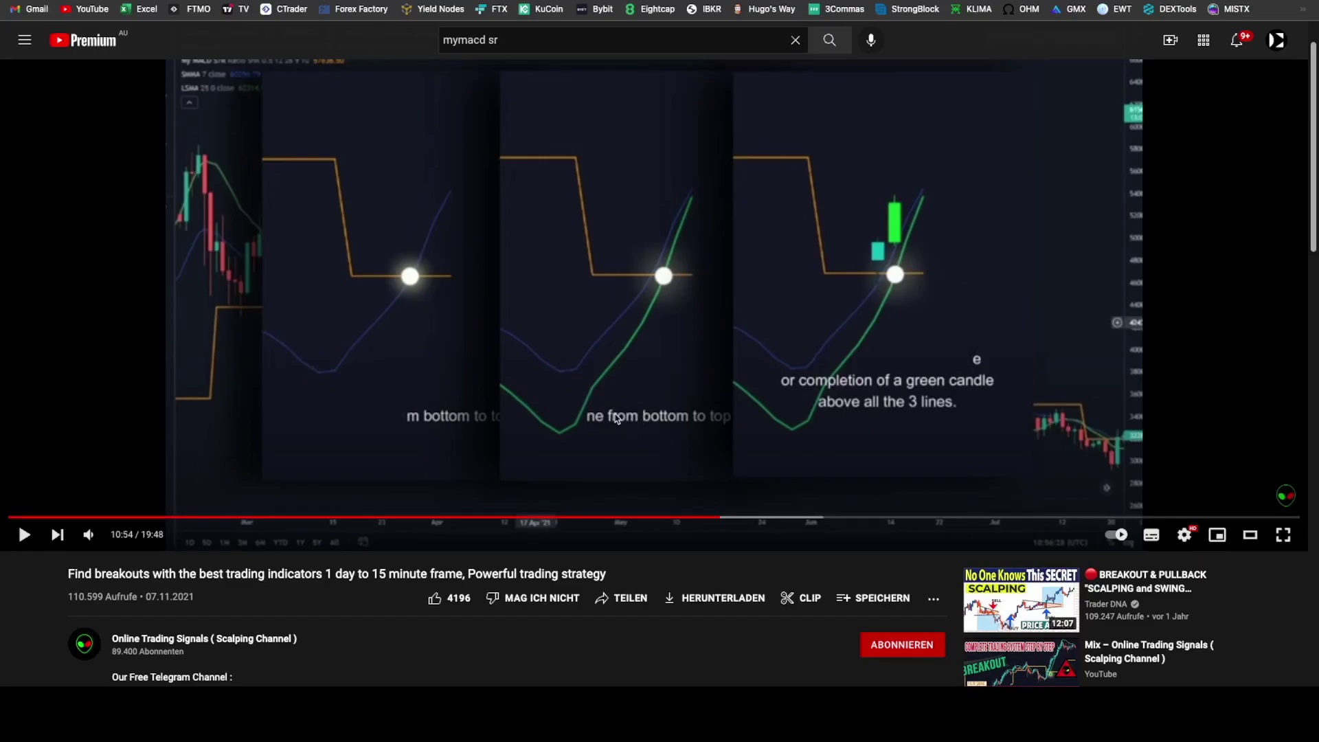
- Switch to the TradingView BTCUSDT chart and review the style settings of the My MACD S/R indicator
key("ctrl+Right")
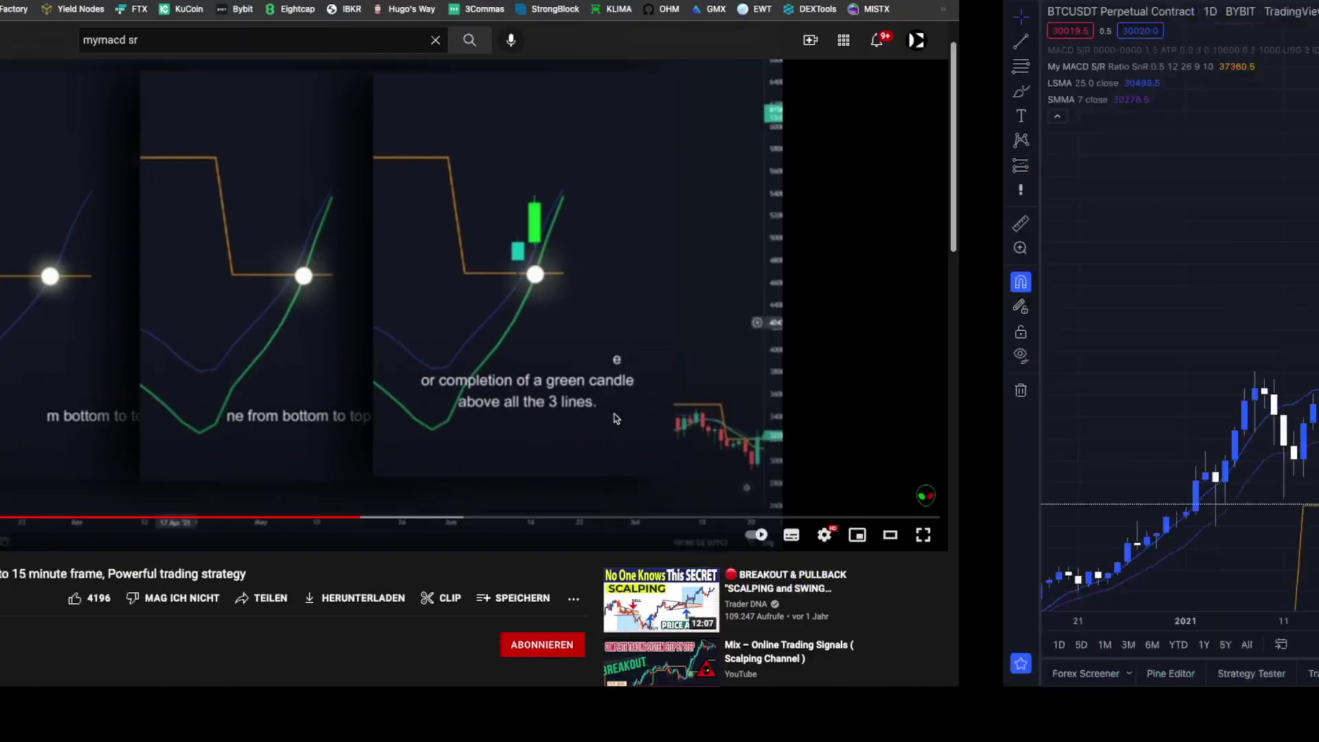
scroll(623, 354, "up", 2)
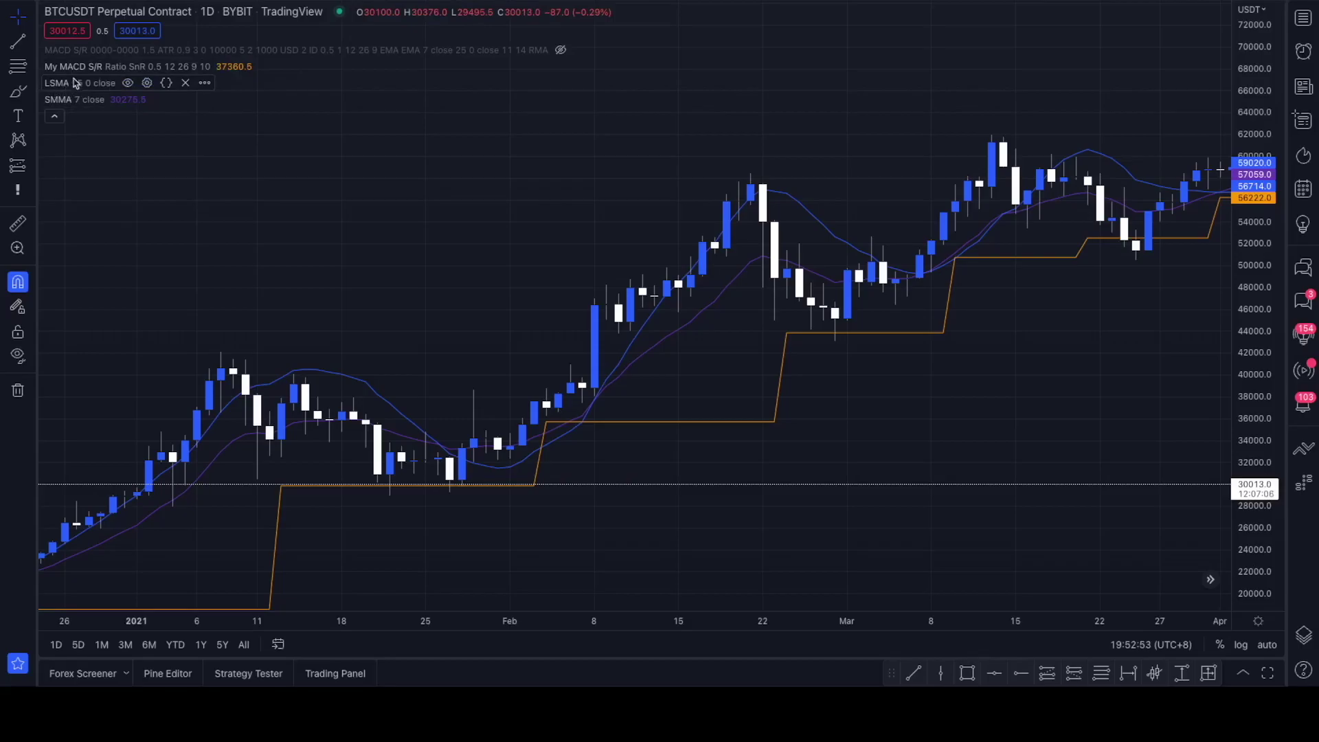
scroll(75, 83, "right", 1)
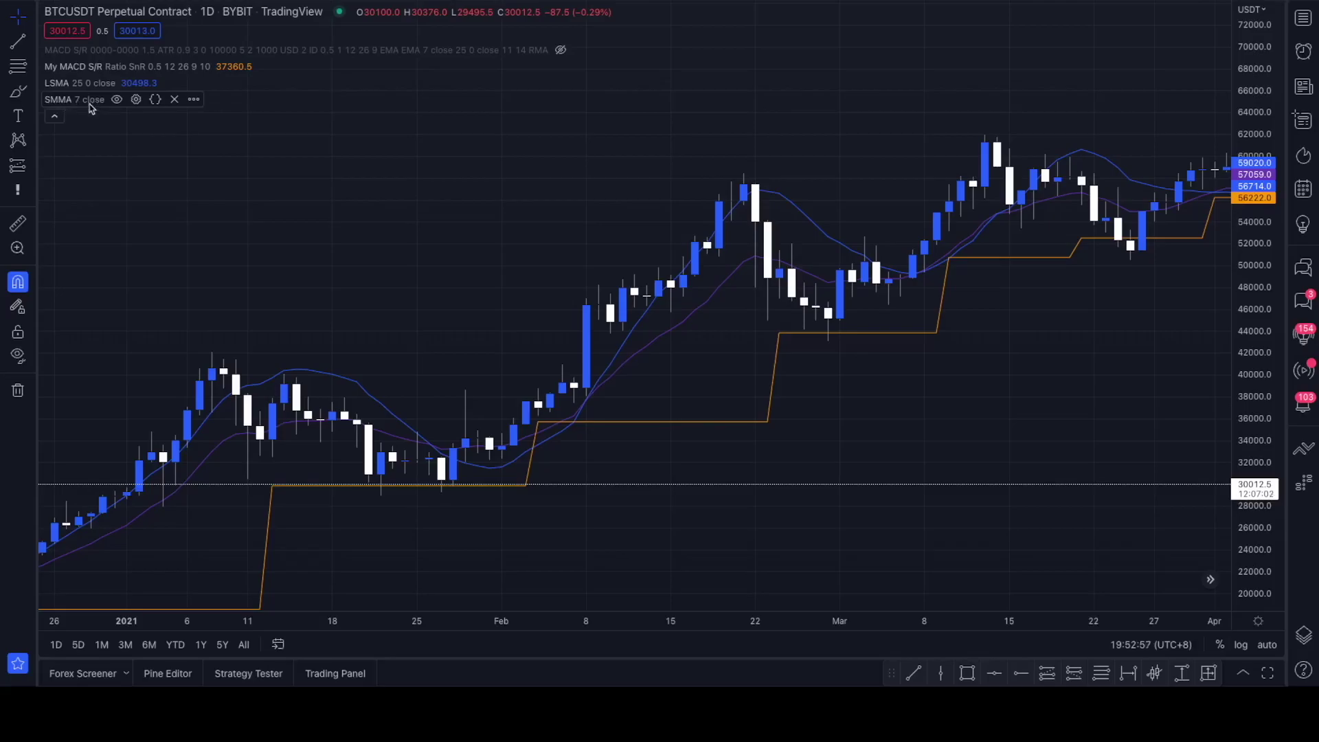
scroll(234, 67, "down", 1)
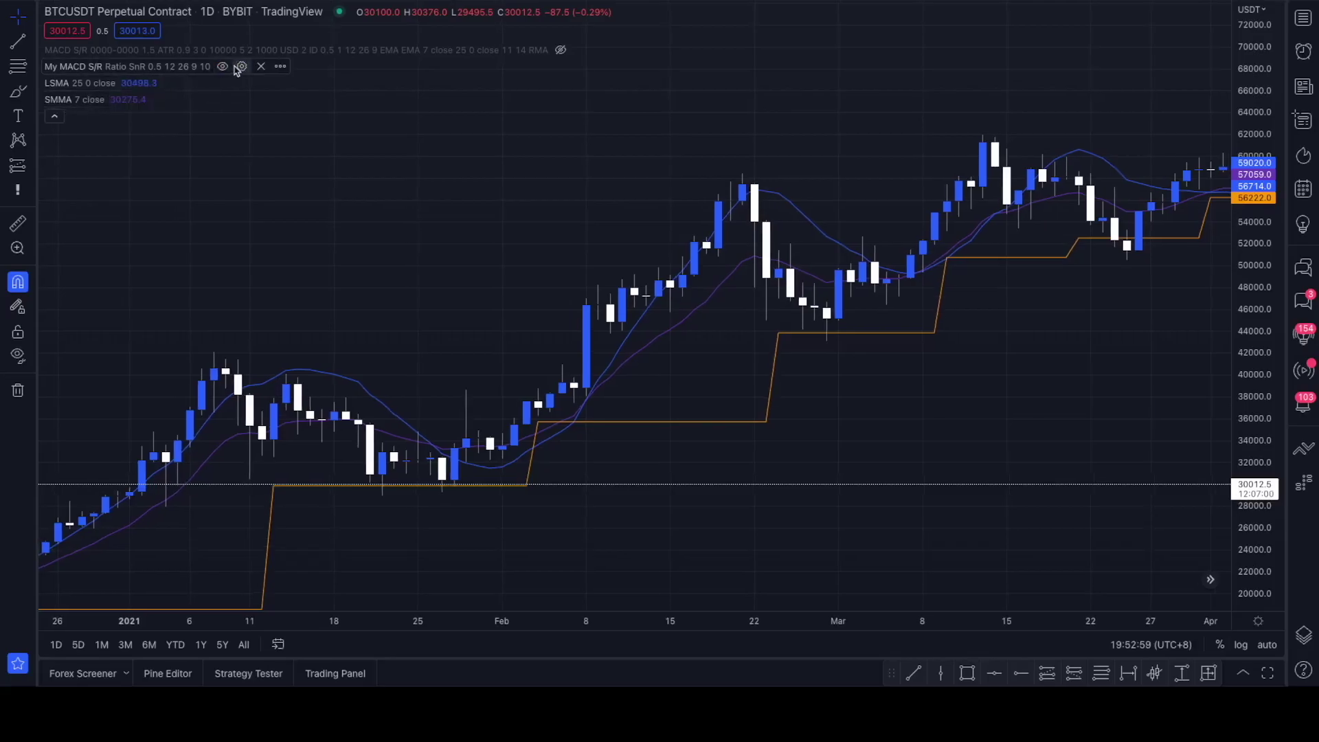
scroll(235, 70, "up", 1)
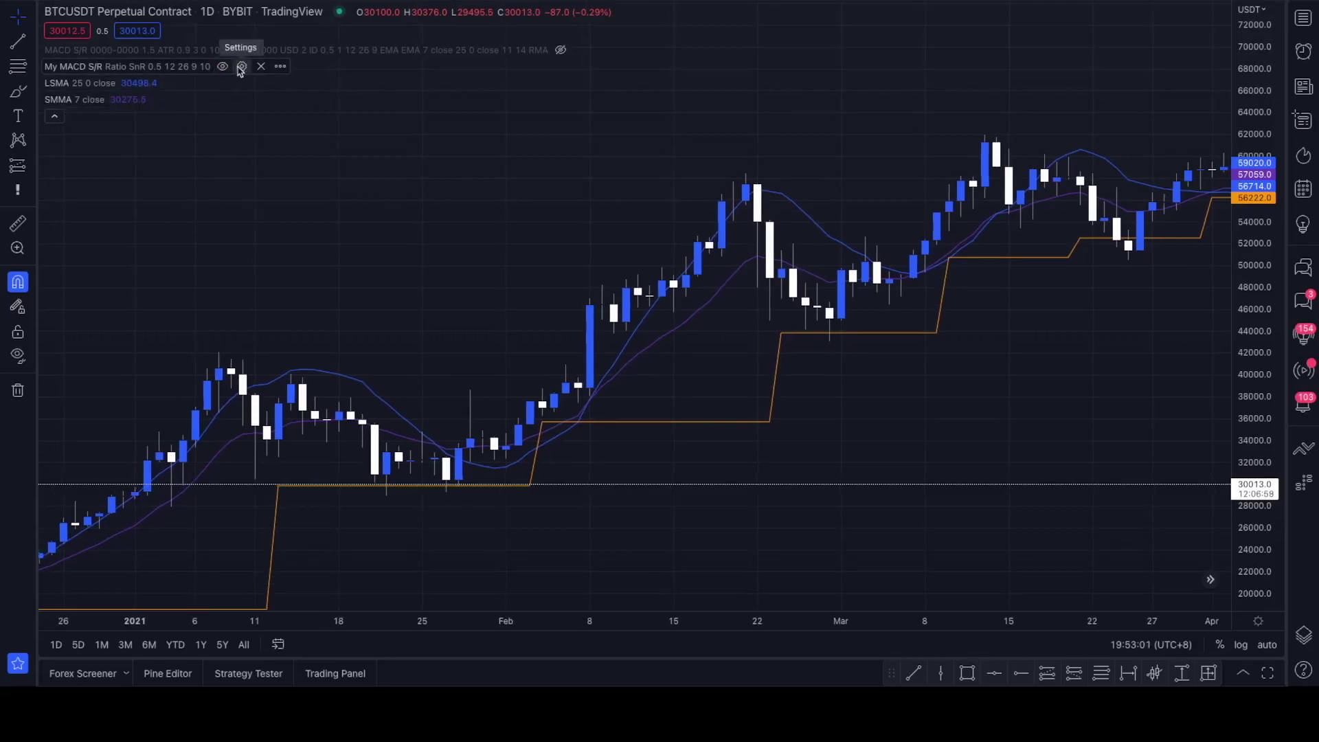
left_click(241, 66)
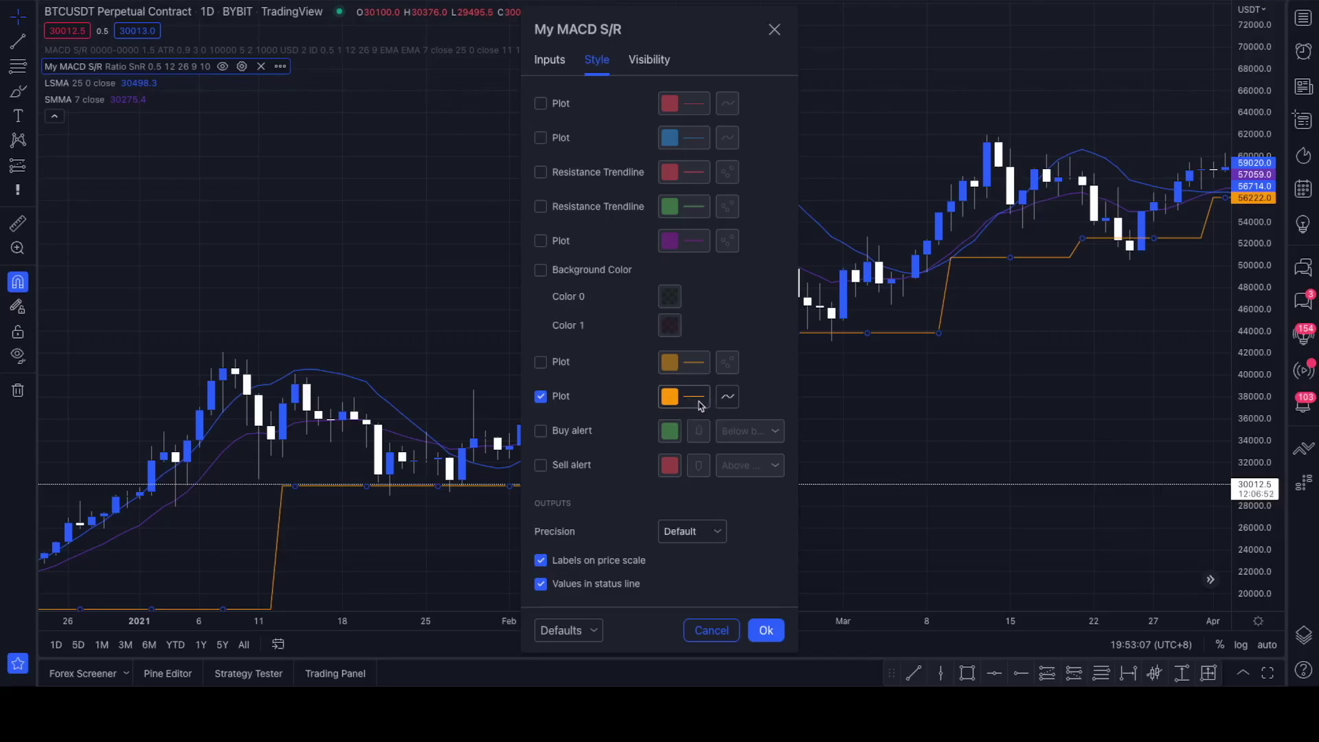
left_click(766, 630)
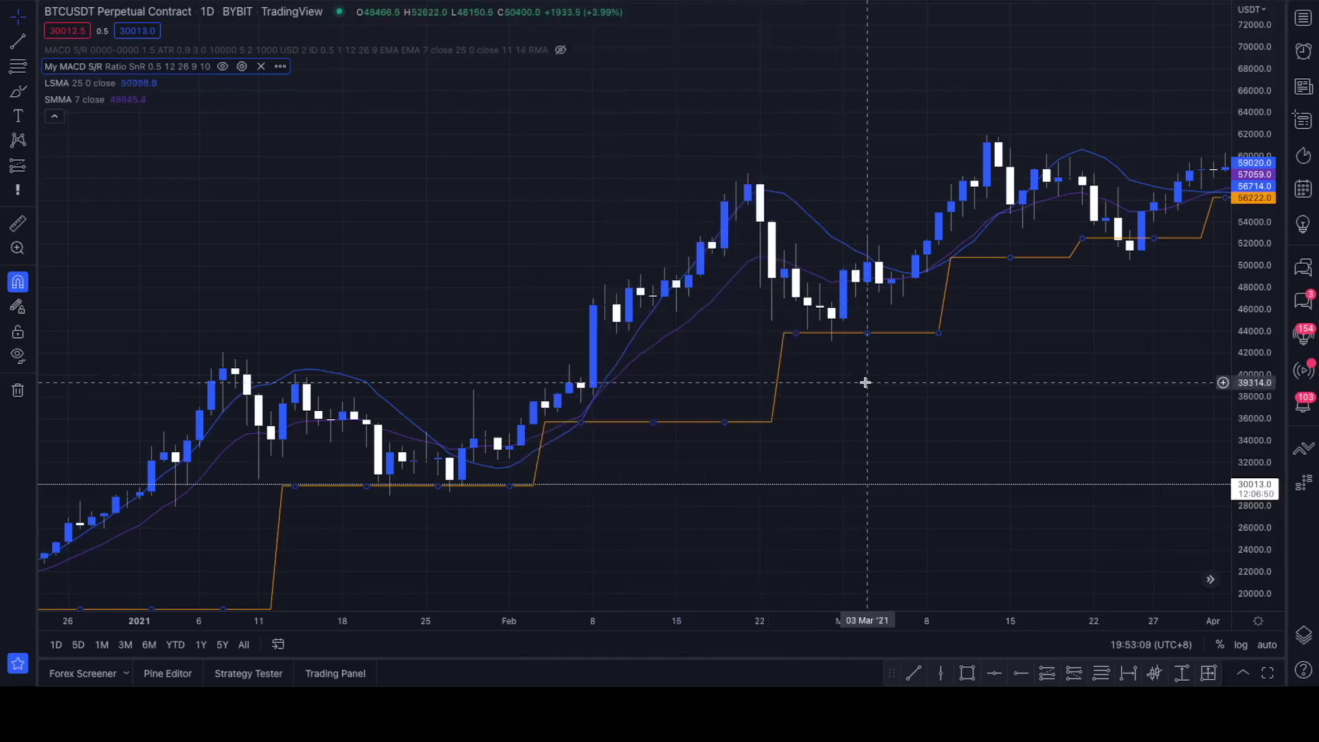
- Examine how the daily BTCUSDT candles cross the LSMA, SMMA and MACD S/R lines in the 2021 rally and the May 2021 drop
scroll(866, 381, "up", 3)
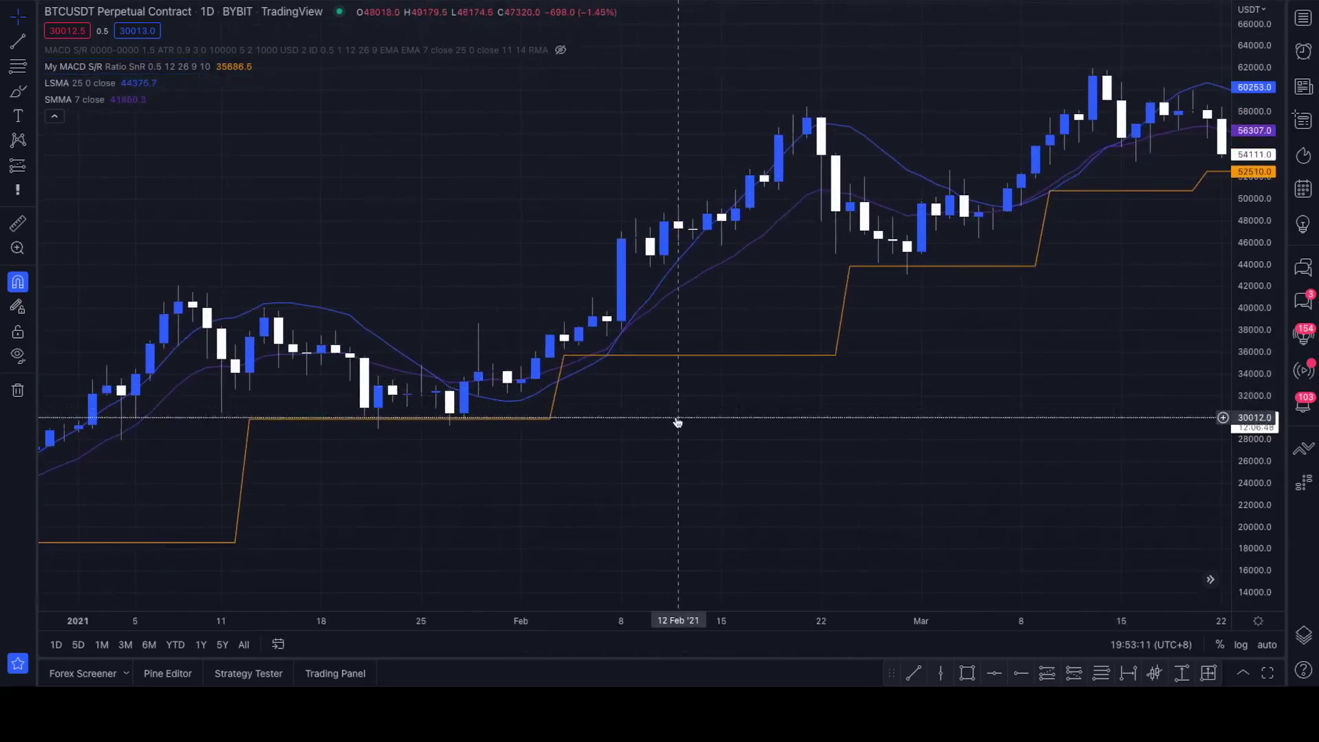
scroll(742, 399, "left", 5)
scroll(982, 275, "right", 5)
scroll(997, 236, "right", 10)
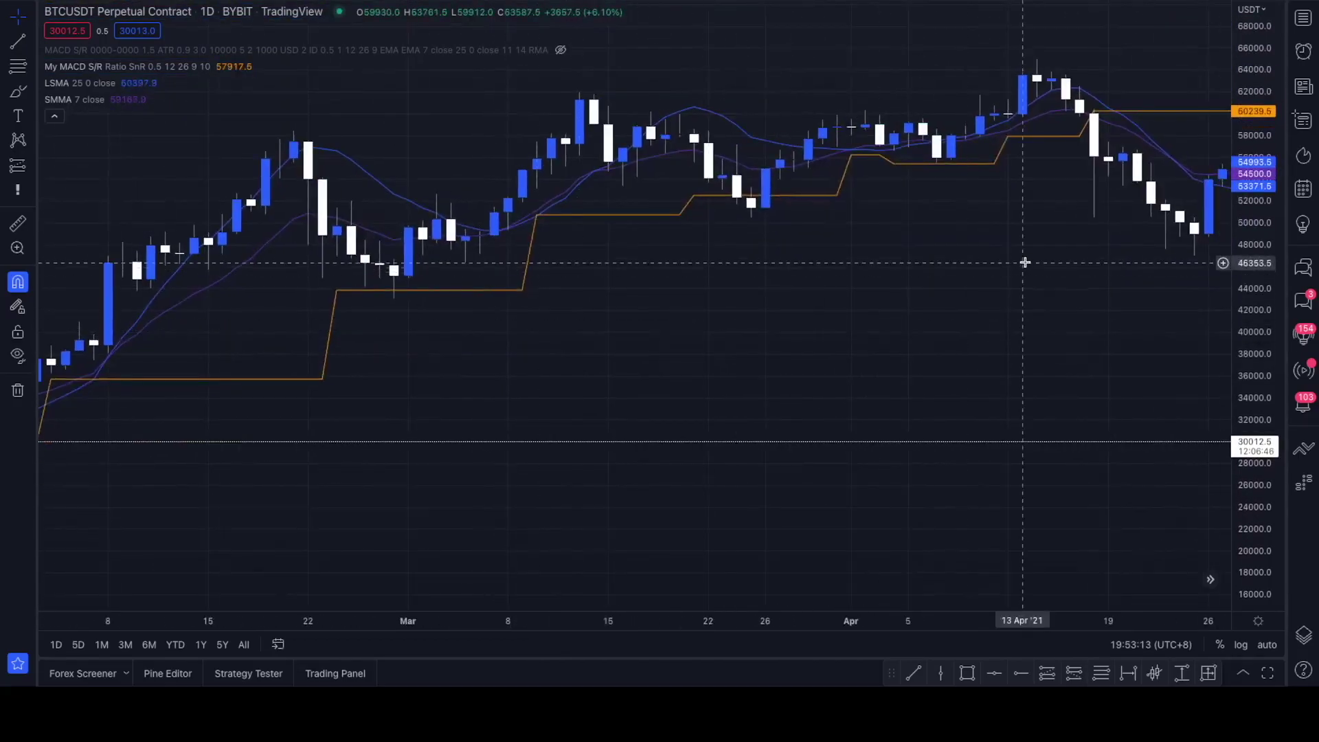
scroll(456, 290, "right", 8)
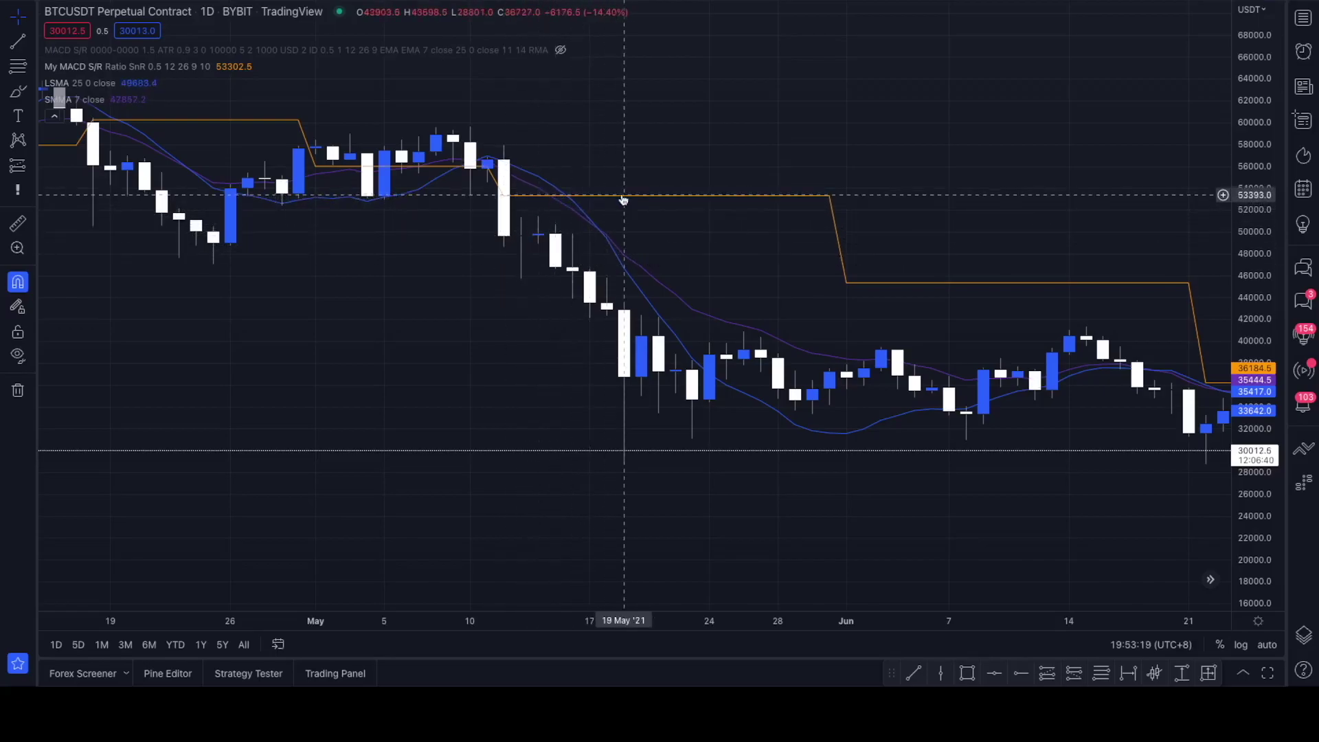
left_click_drag(595, 218, 772, 286)
double_click(1255, 330)
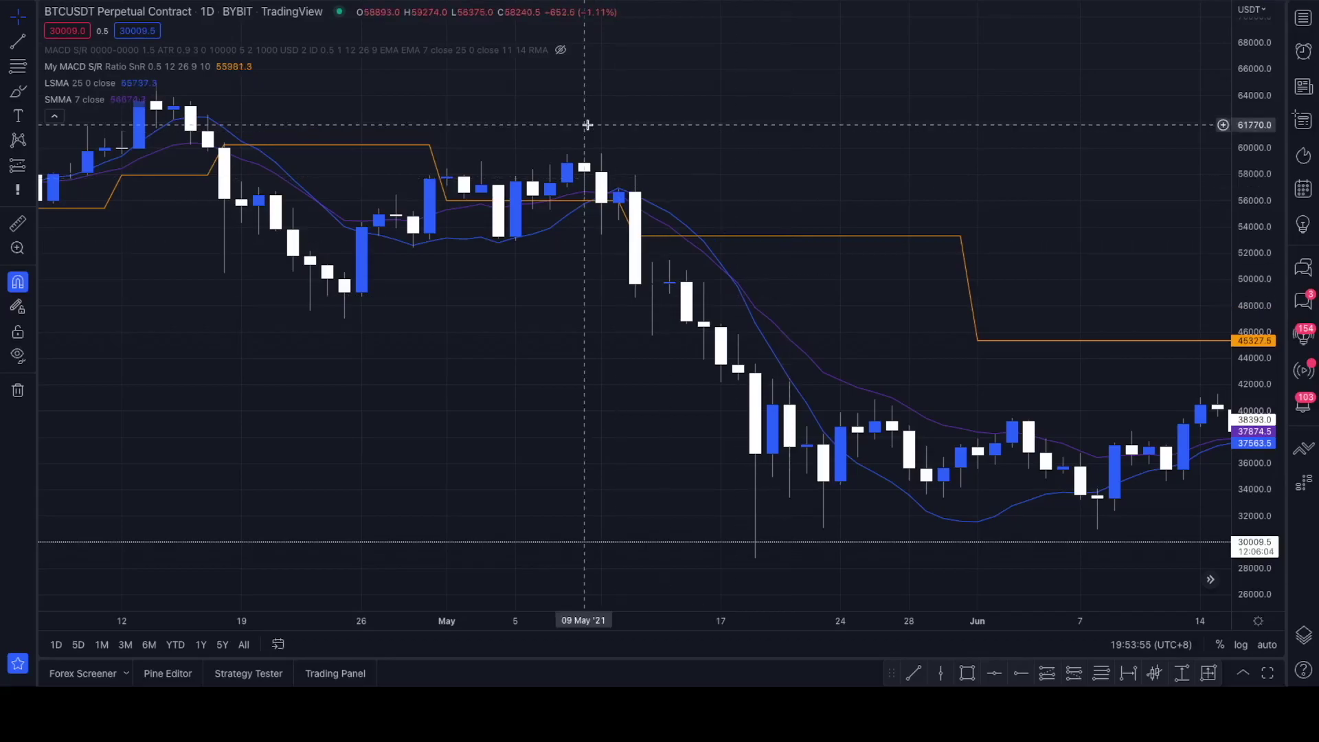
scroll(719, 323, "left", 15)
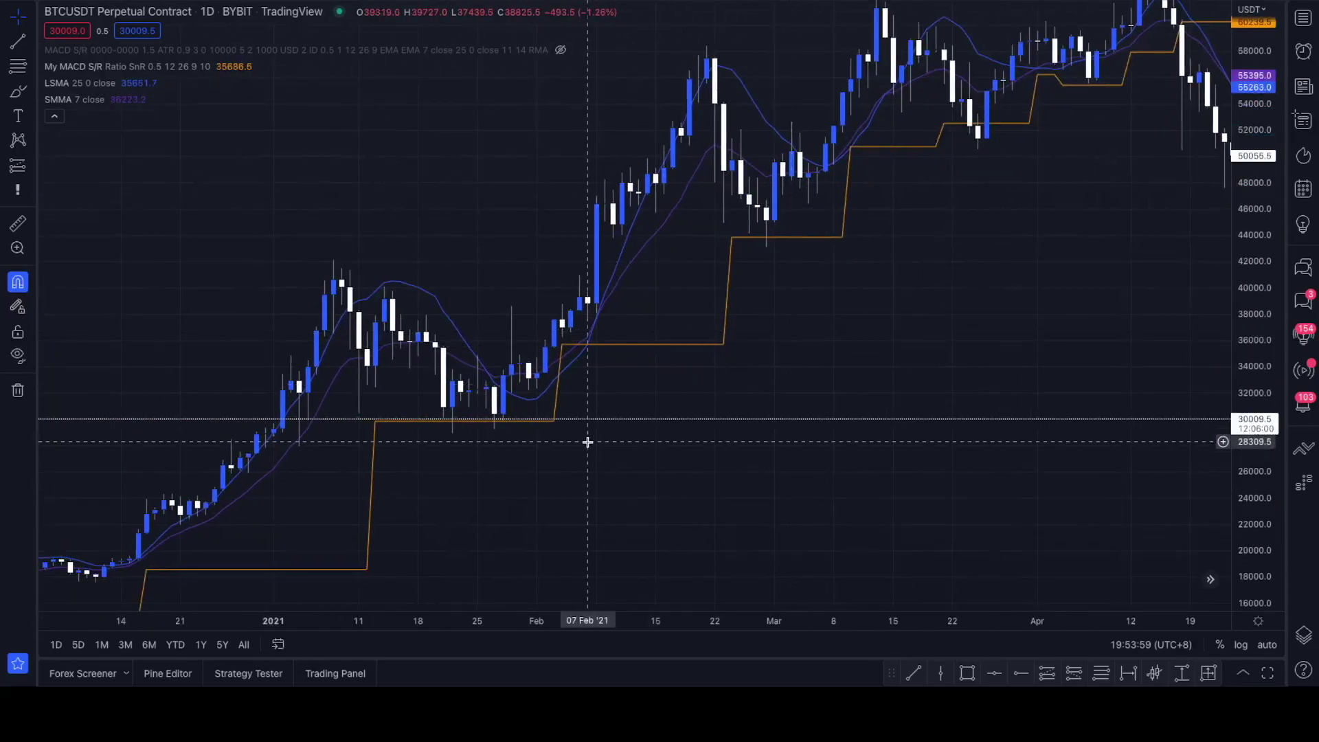
left_click_drag(589, 439, 801, 356)
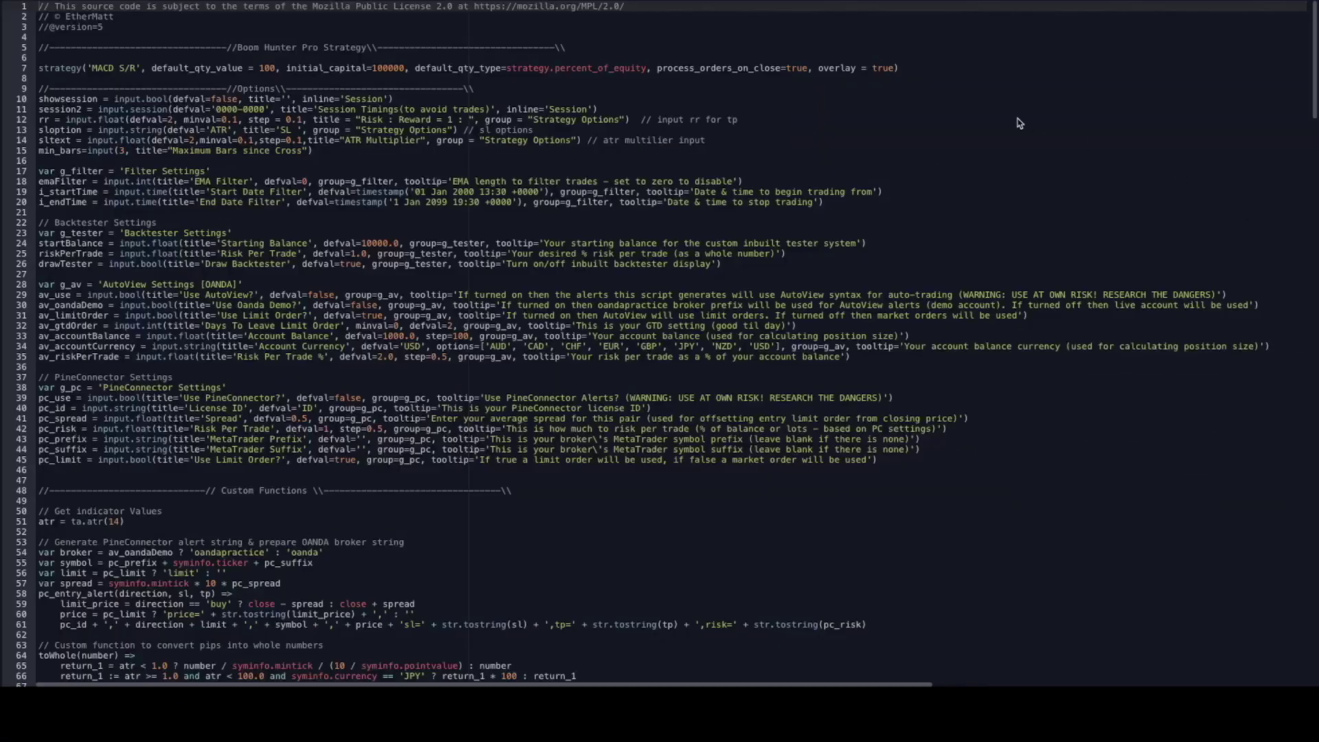
- Read through the MACD S/R strategy script from the input options through the entry logic to the dashboard code
scroll(742, 330, "down", 6)
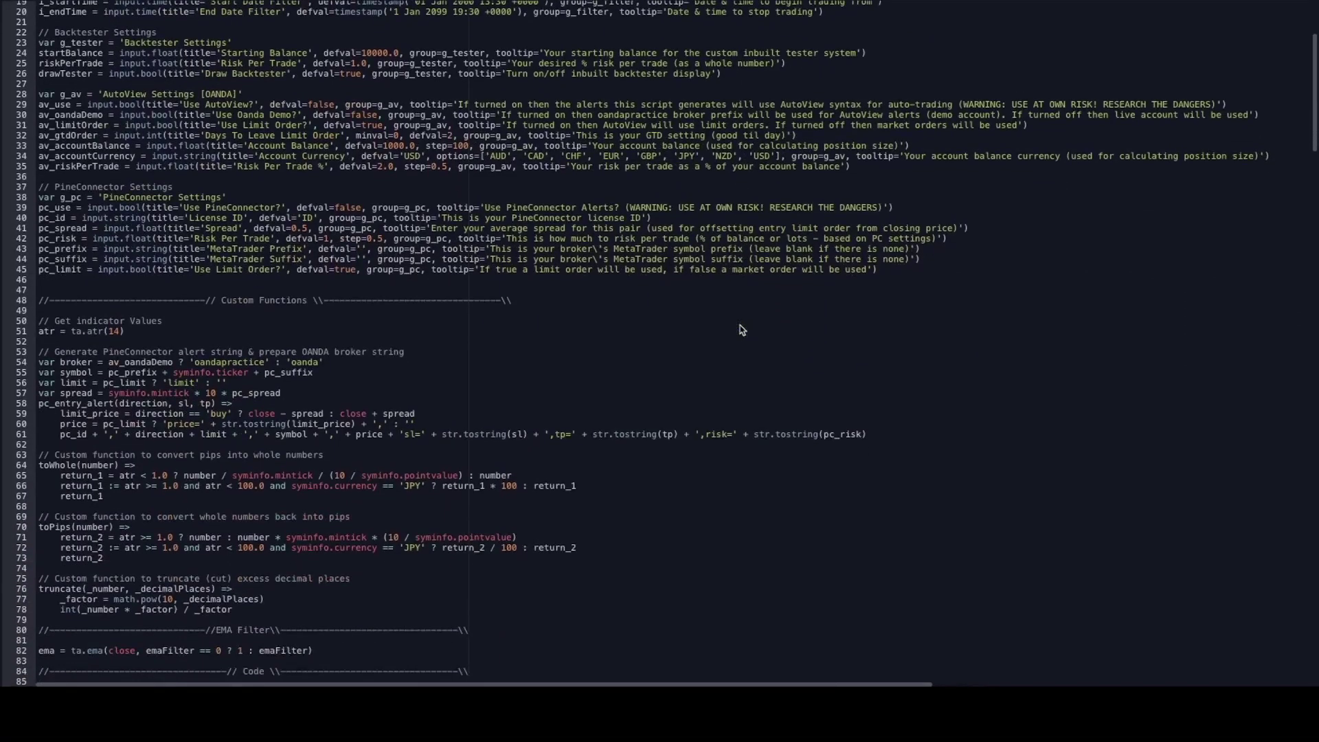
scroll(742, 330, "down", 3)
scroll(436, 421, "down", 6)
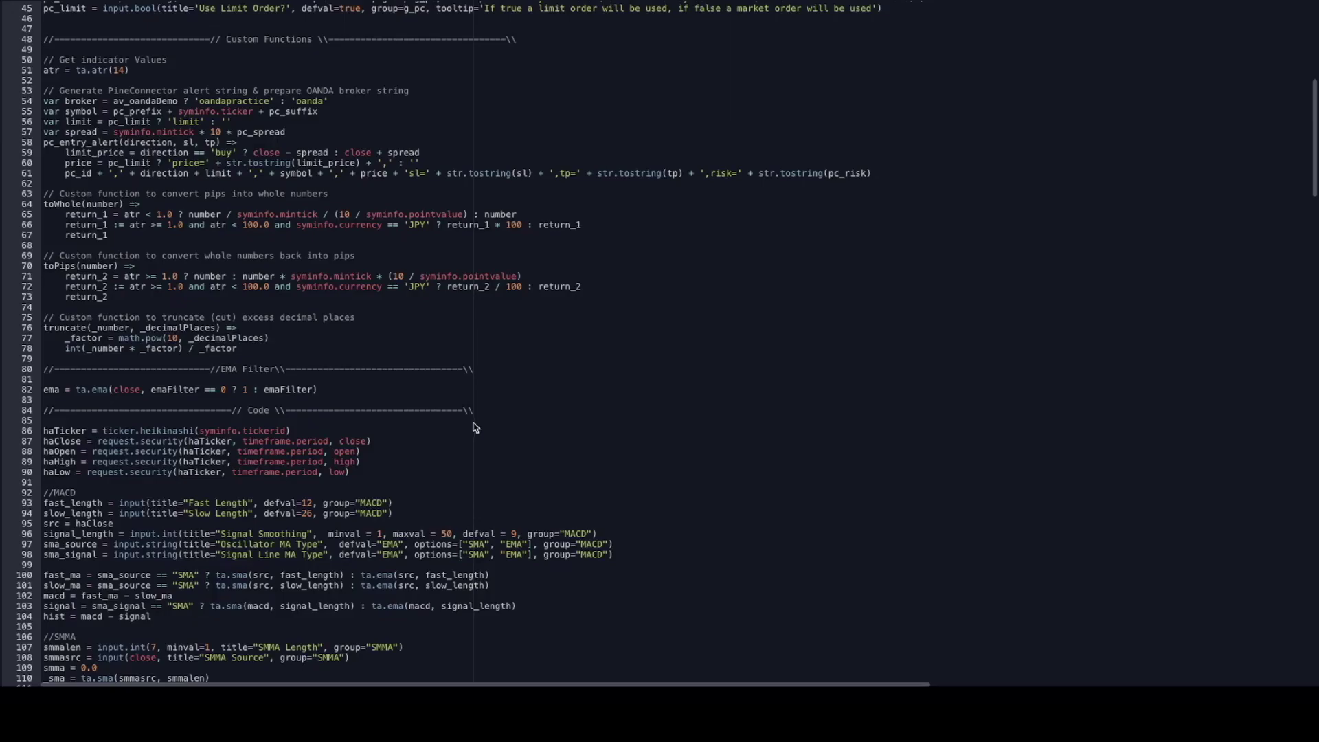
scroll(473, 433, "down", 4)
scroll(358, 444, "down", 4)
scroll(360, 459, "down", 14)
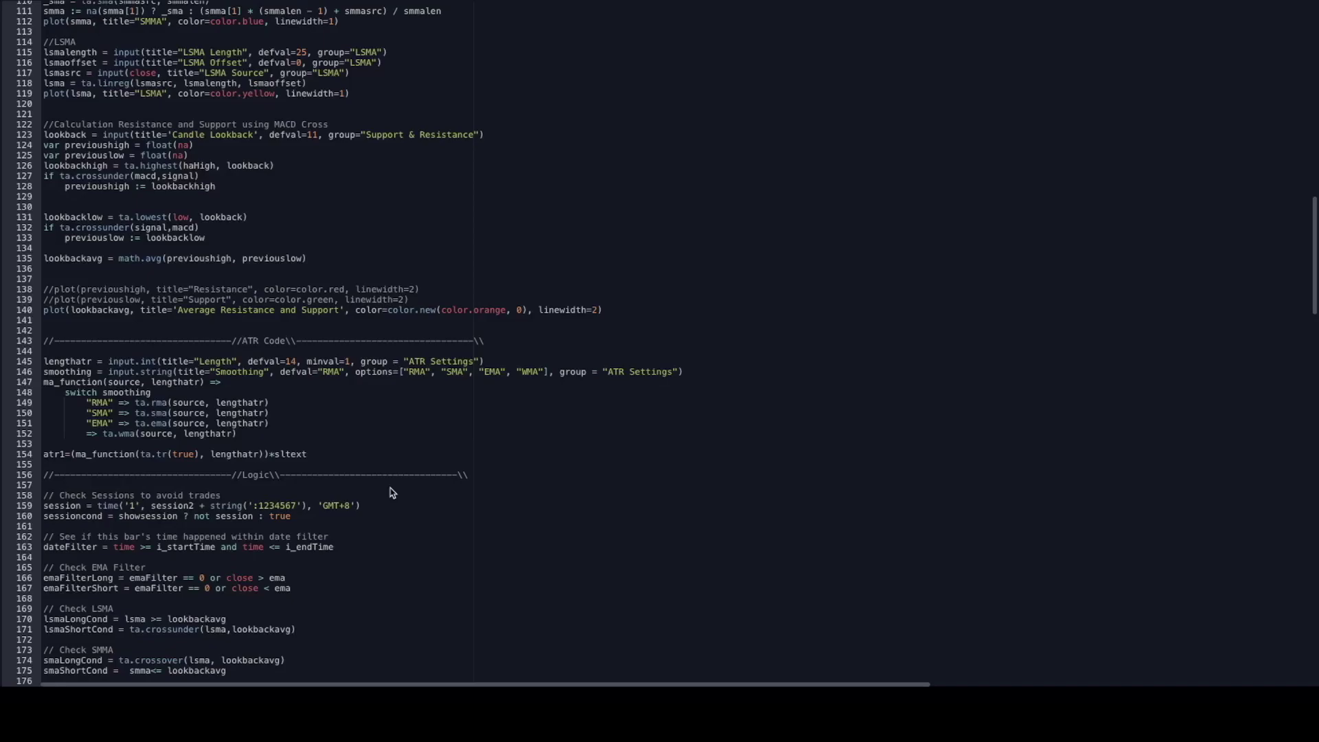
scroll(374, 476, "down", 9)
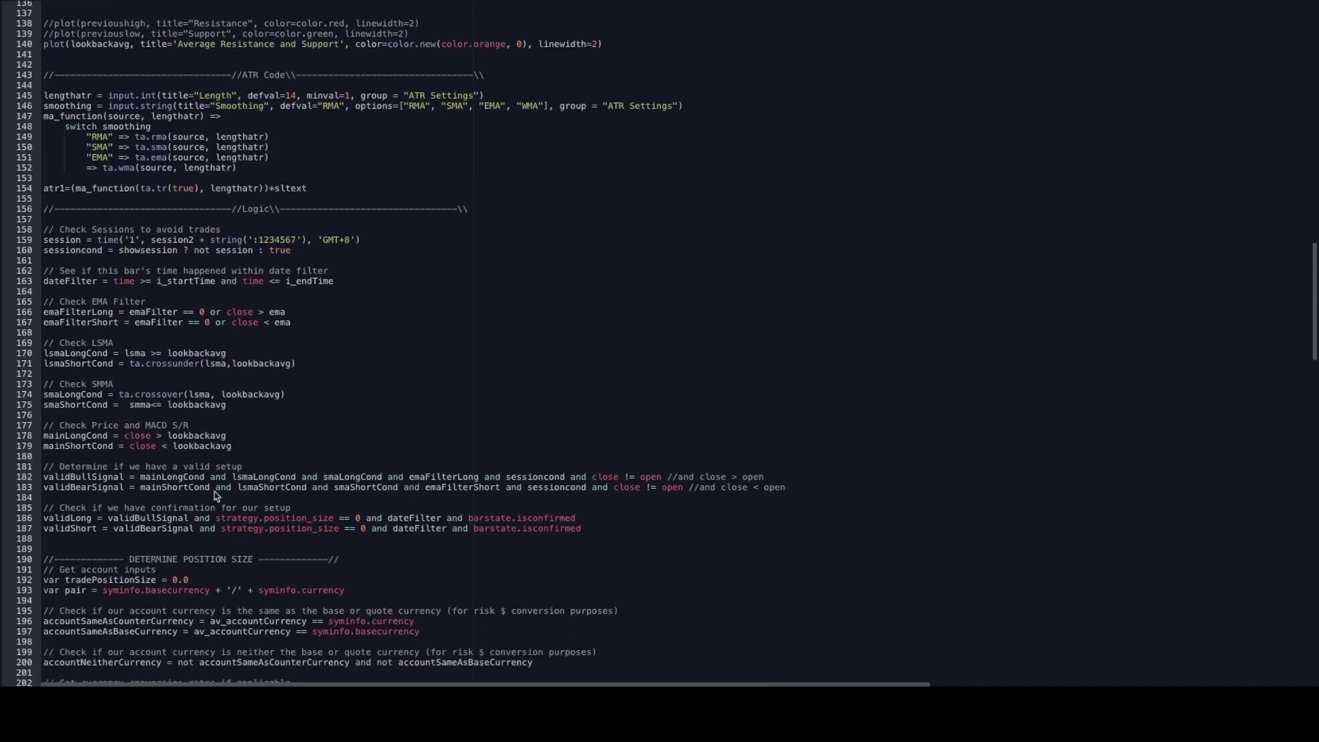
scroll(463, 450, "down", 20)
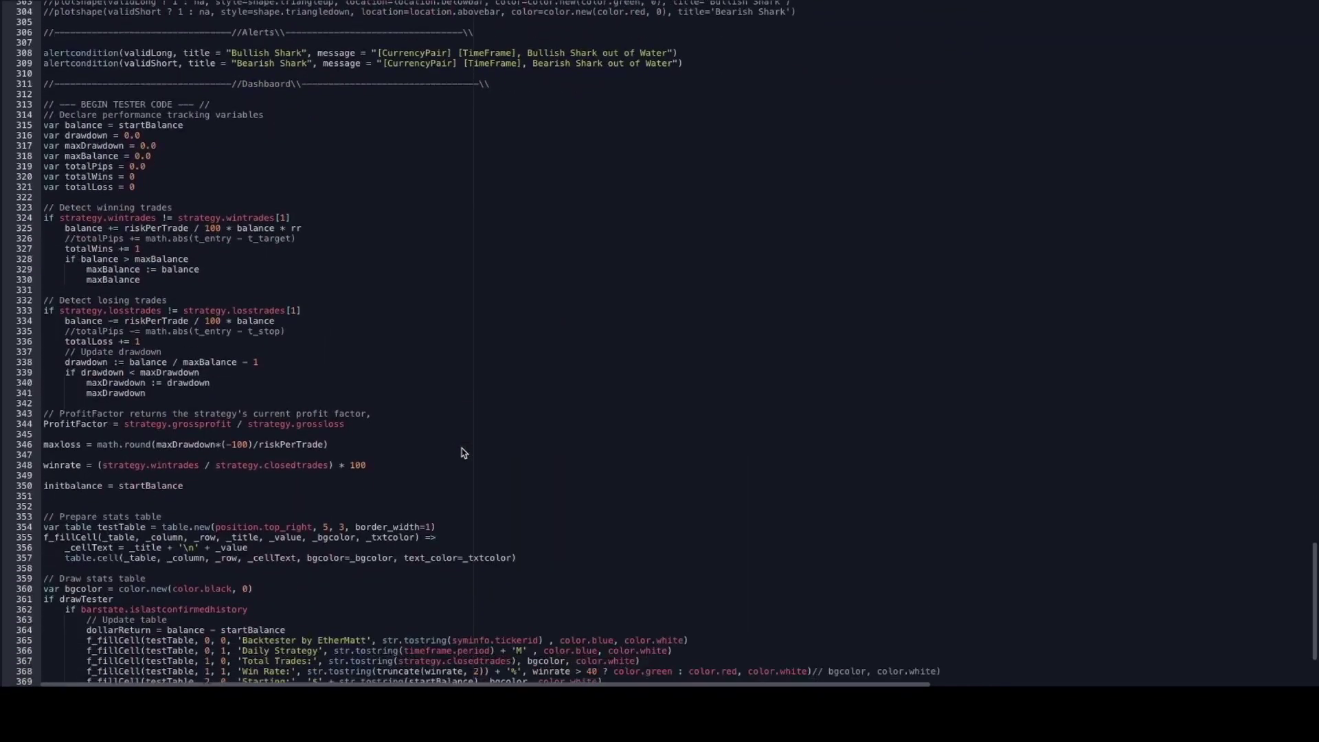
scroll(463, 451, "down", 2)
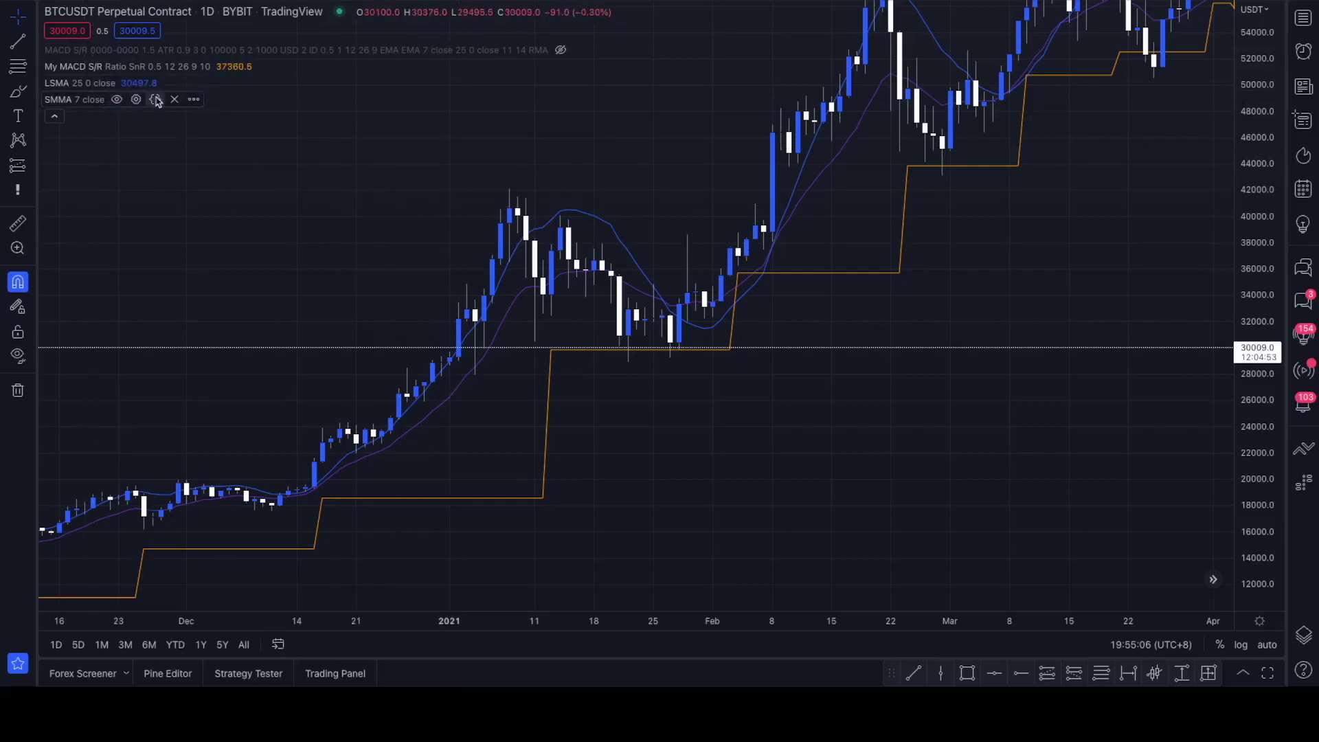
- Remove the SMMA, LSMA and My MACD S/R indicators and show the hidden MACD S/R strategy with the Strategy Tester collapsed
left_click(175, 99)
left_click(185, 83)
left_click(261, 72)
left_click(560, 49)
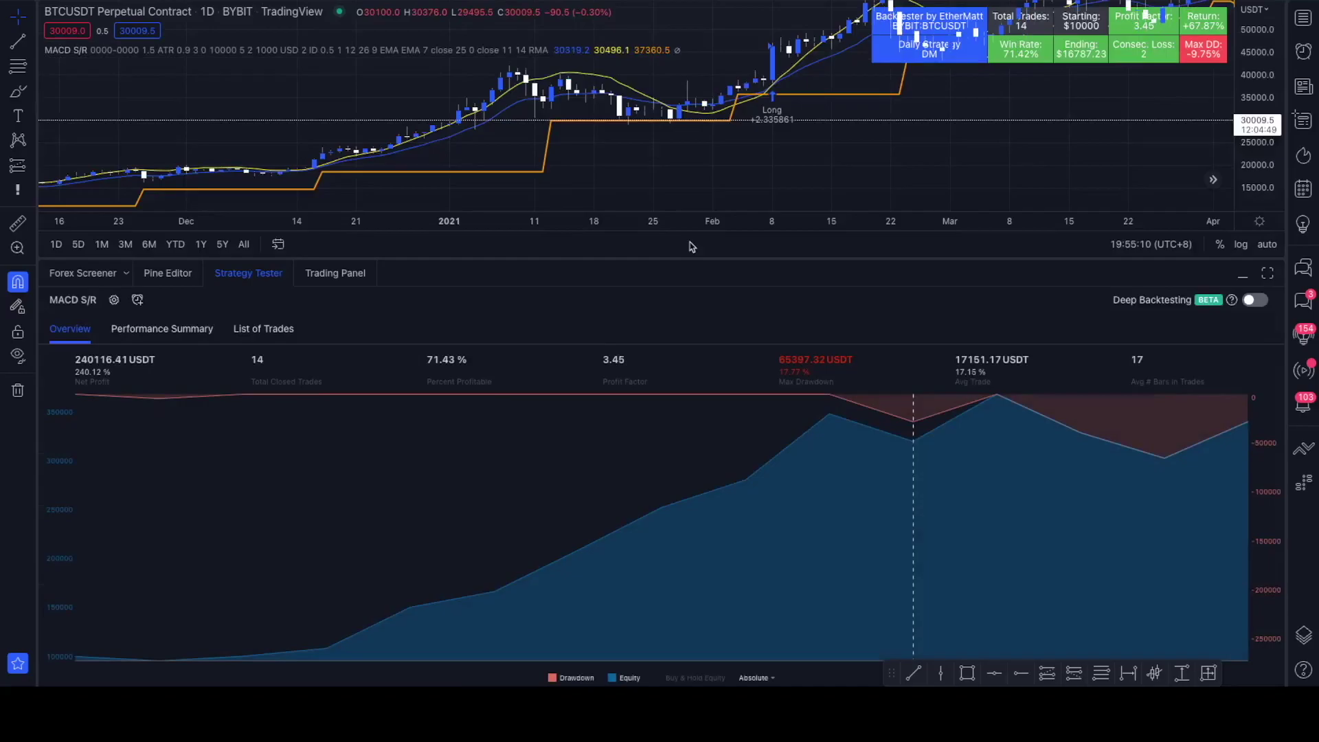
left_click(1244, 275)
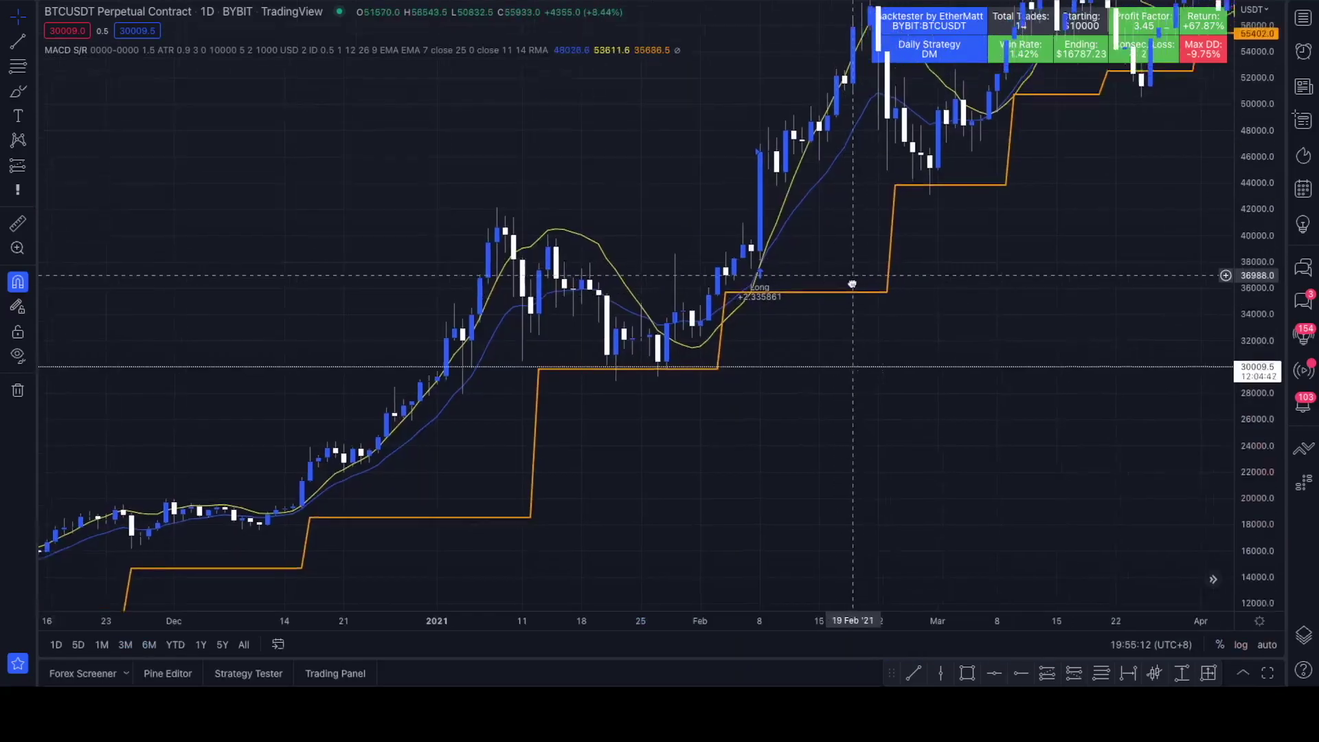
- Review the MACD S/R strategy's inputs, from the risk-reward and ATR options to the SMMA, LSMA and lookback settings, and leave them unedited
left_click_drag(857, 276, 678, 289)
scroll(801, 383, "down", 3)
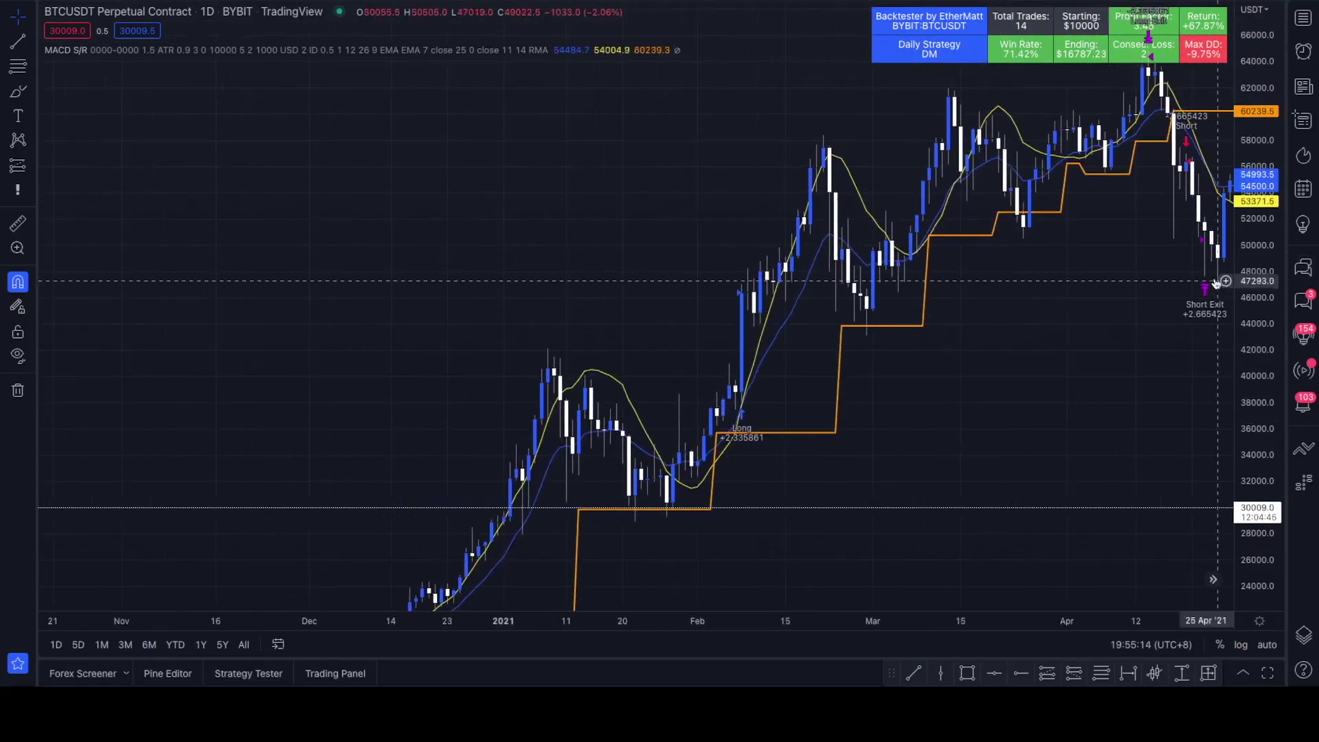
left_click(580, 49)
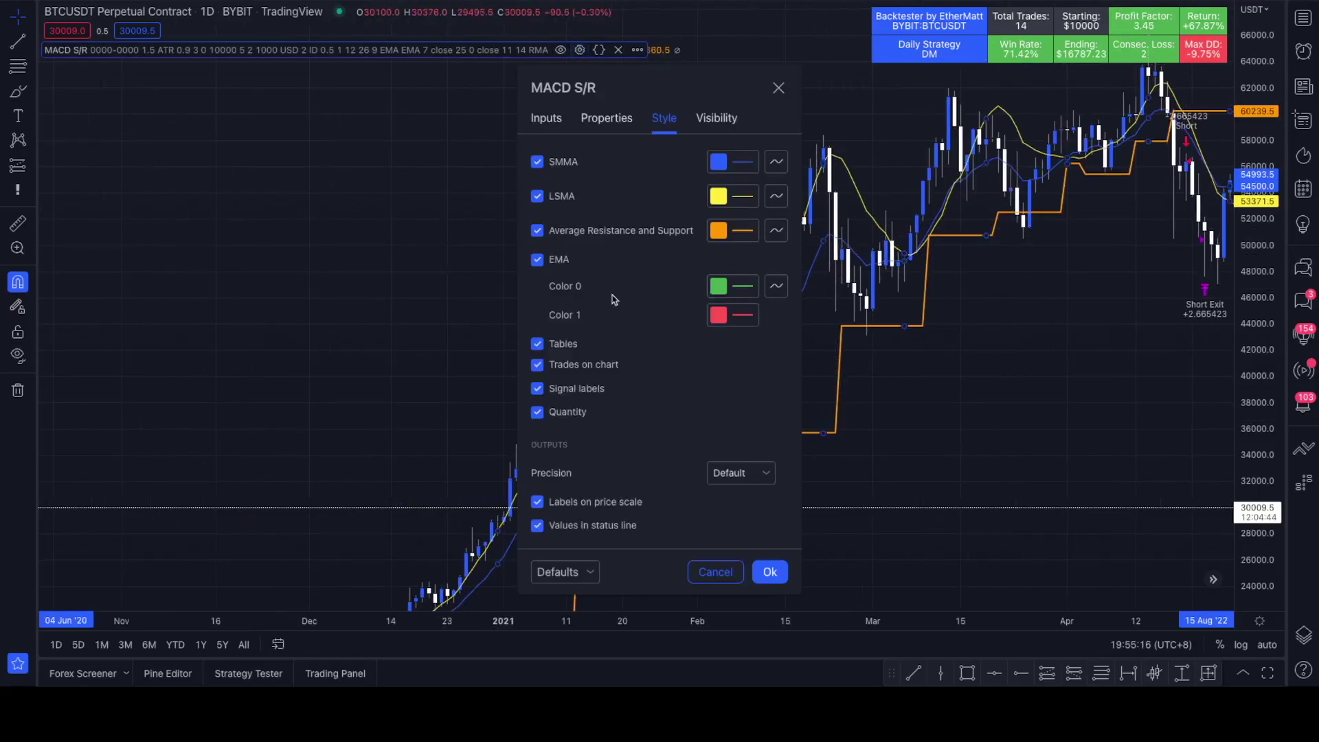
left_click(546, 120)
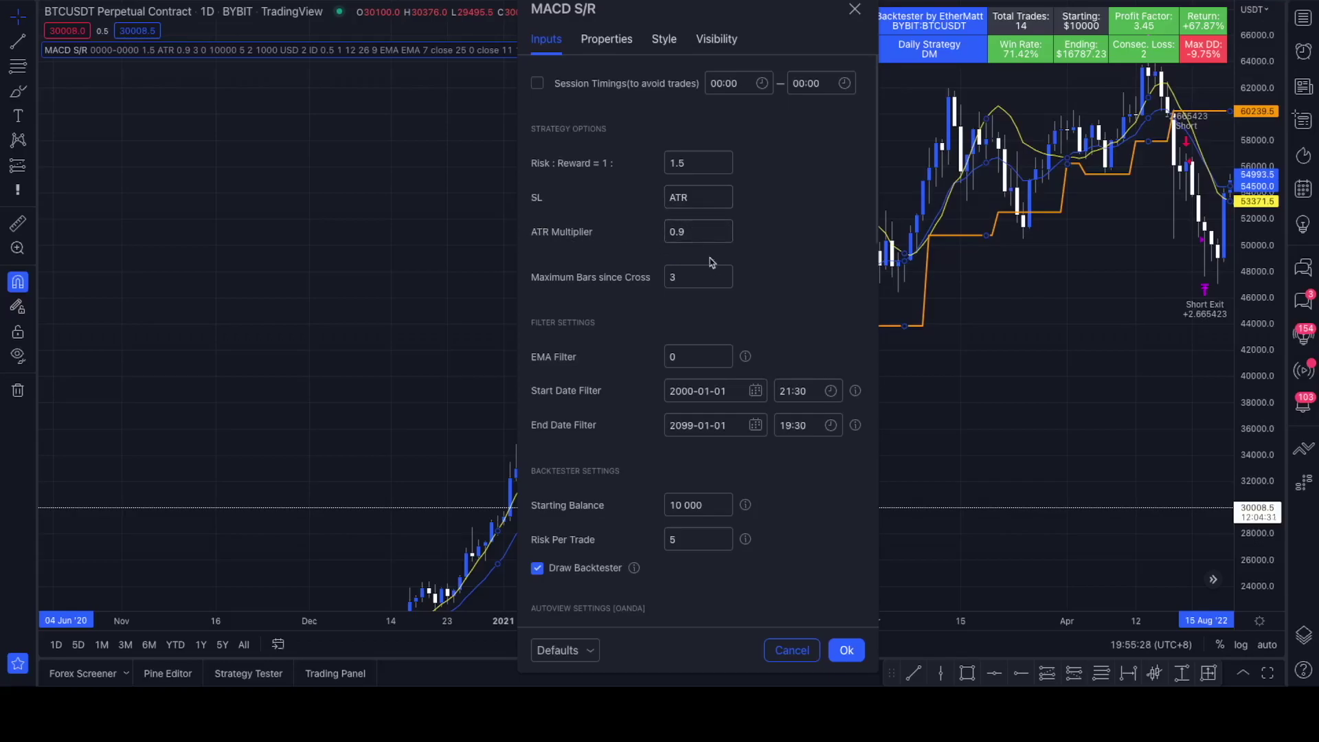
scroll(713, 266, "down", 4)
scroll(713, 267, "down", 15)
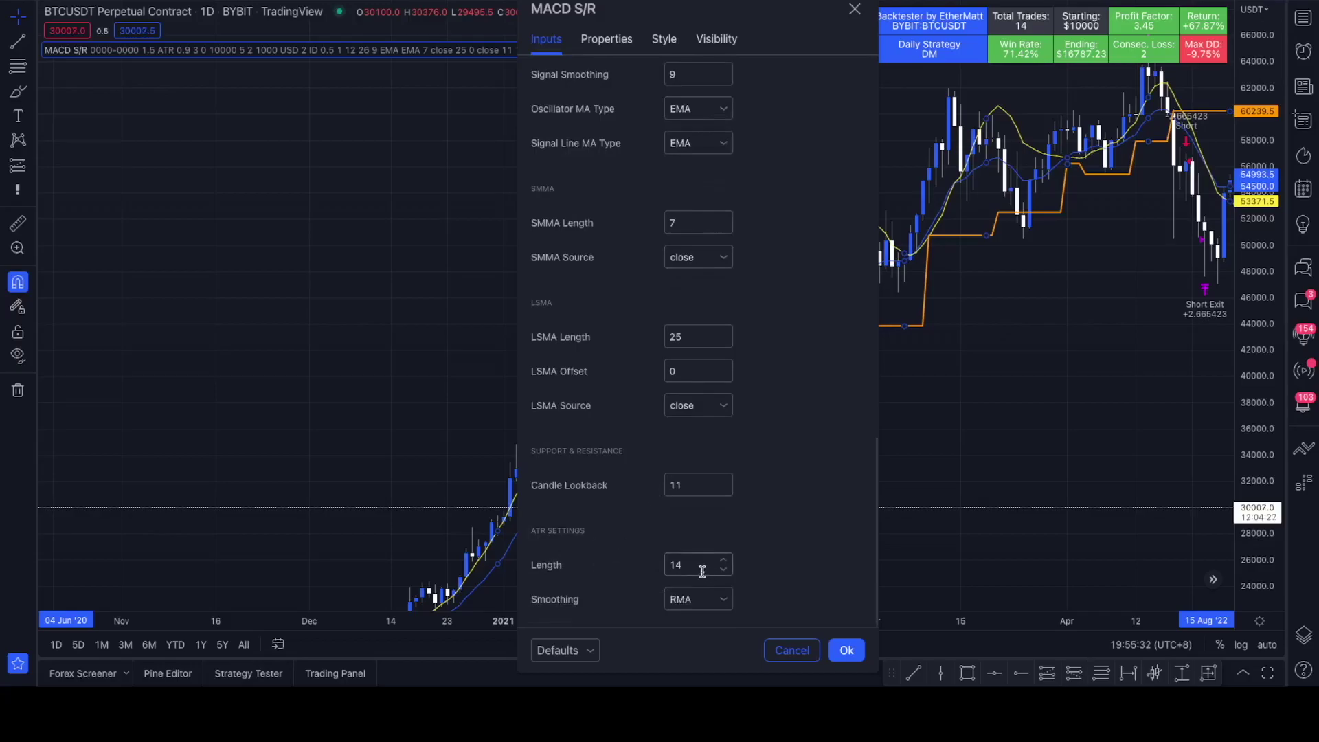
scroll(700, 572, "up", 7)
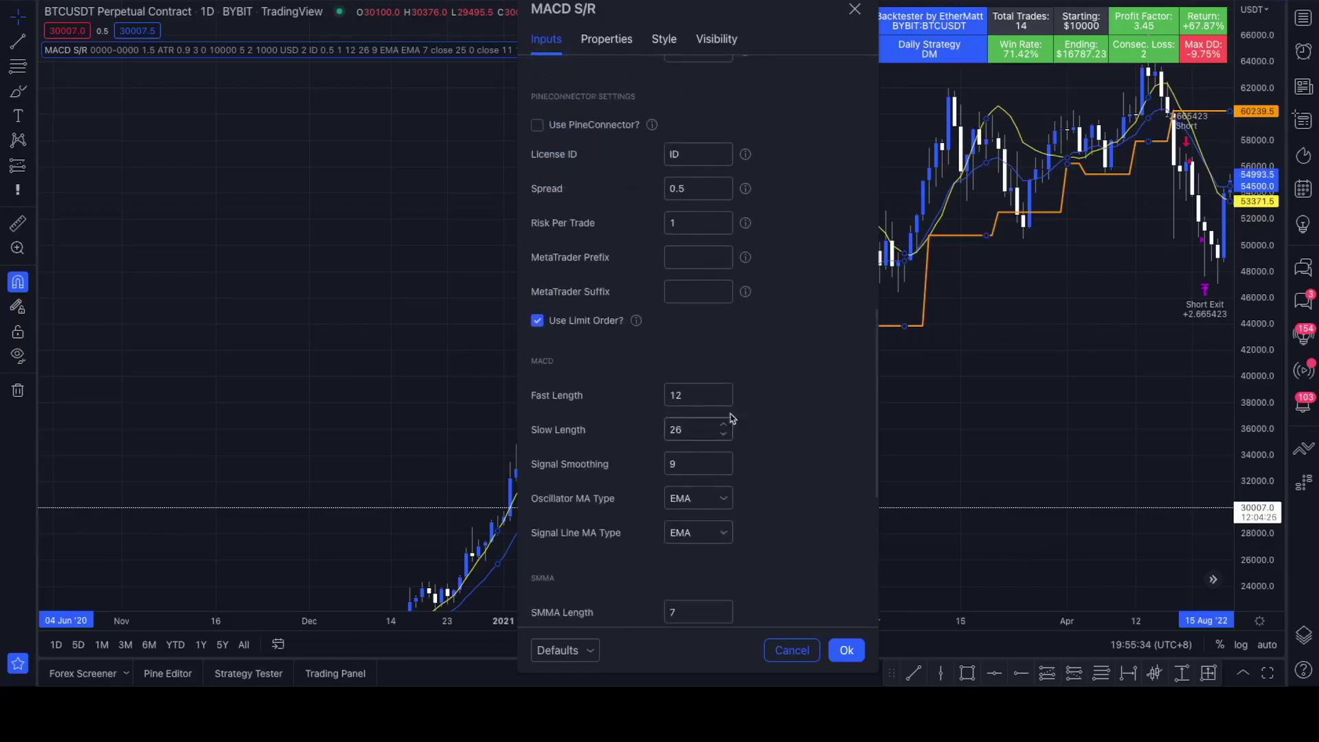
scroll(698, 405, "up", 4)
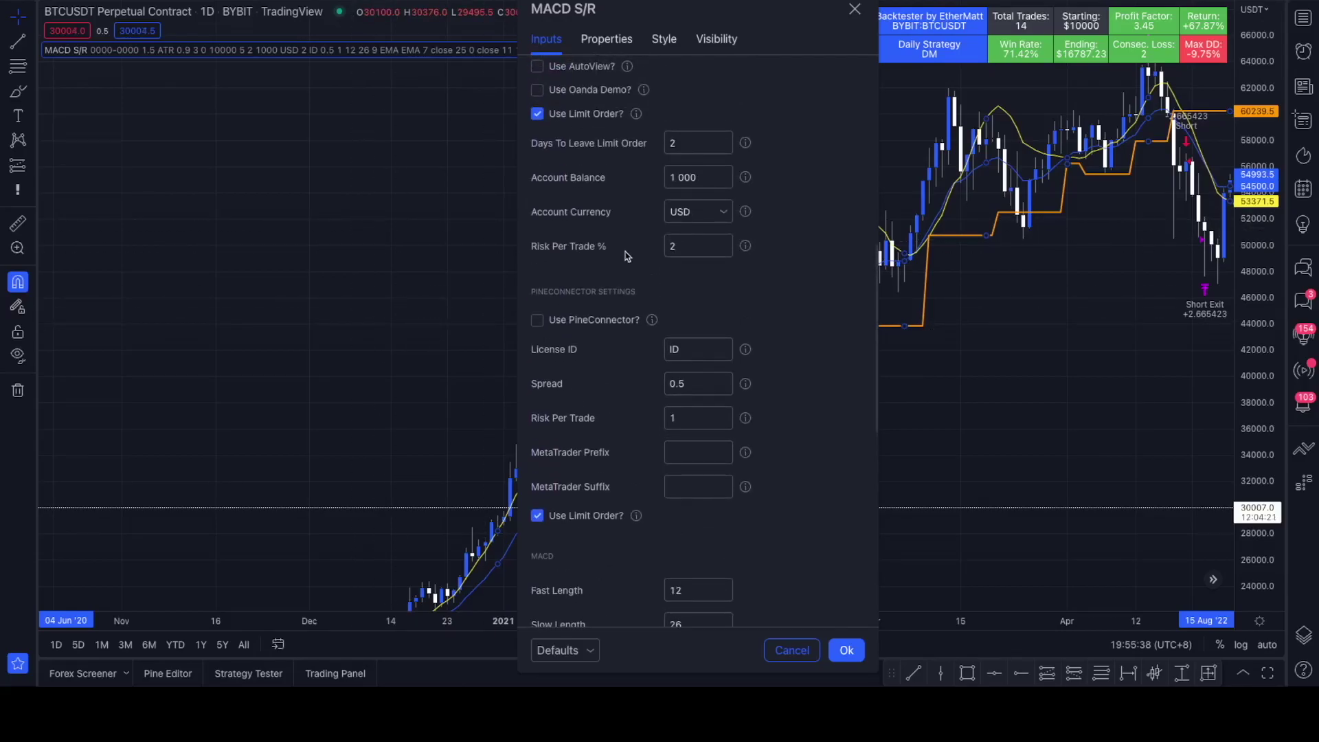
scroll(627, 256, "up", 2)
scroll(649, 379, "up", 2)
scroll(707, 512, "up", 5)
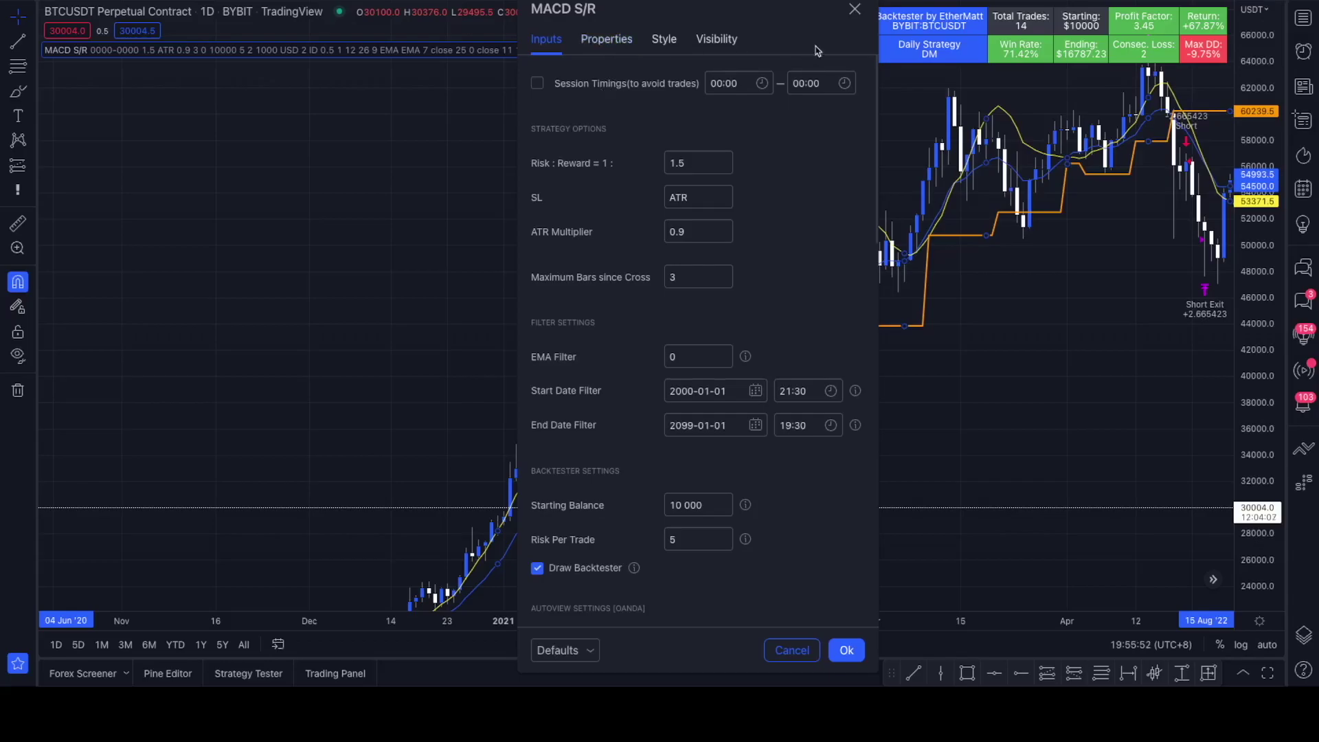
left_click(855, 10)
- Examine the strategy's backtest table and its long and short trades on the daily chart from mid-2020 to June 2022
scroll(707, 343, "up", 5)
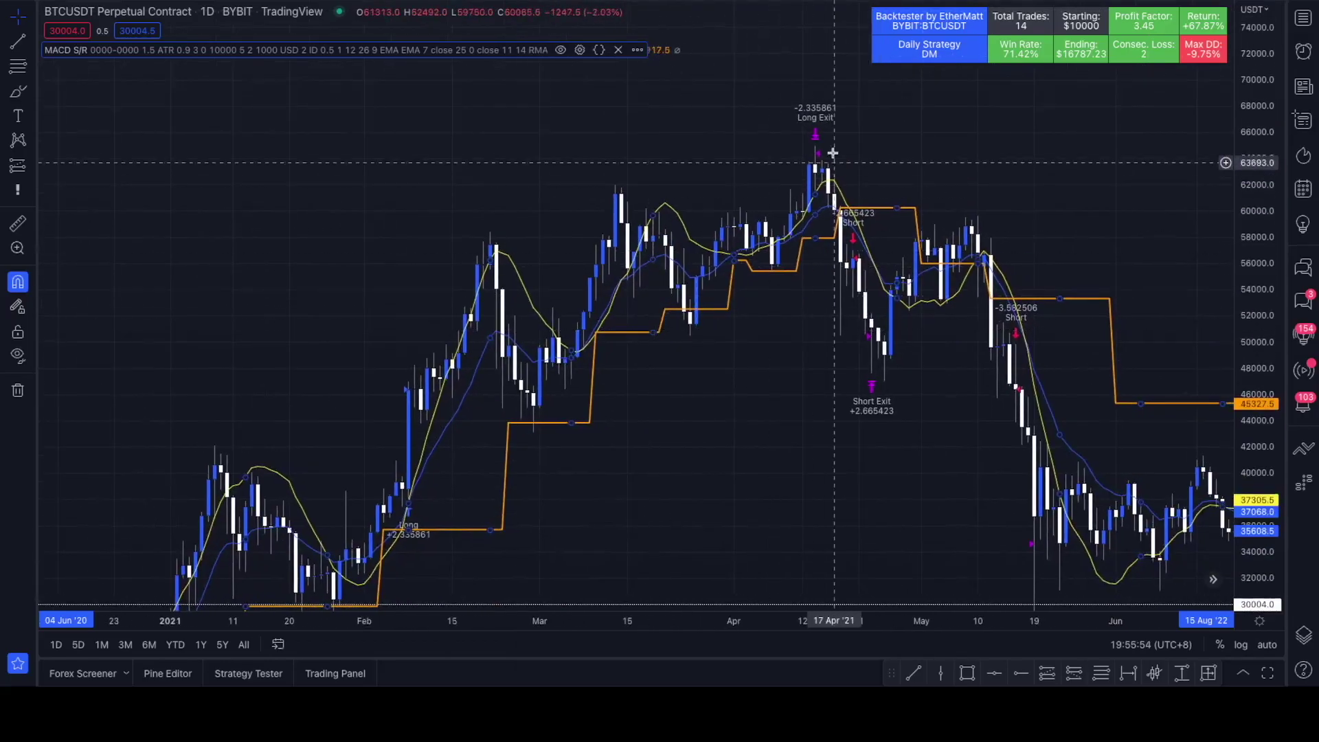
left_click_drag(1257, 148, 1257, 261)
scroll(821, 317, "down", 5)
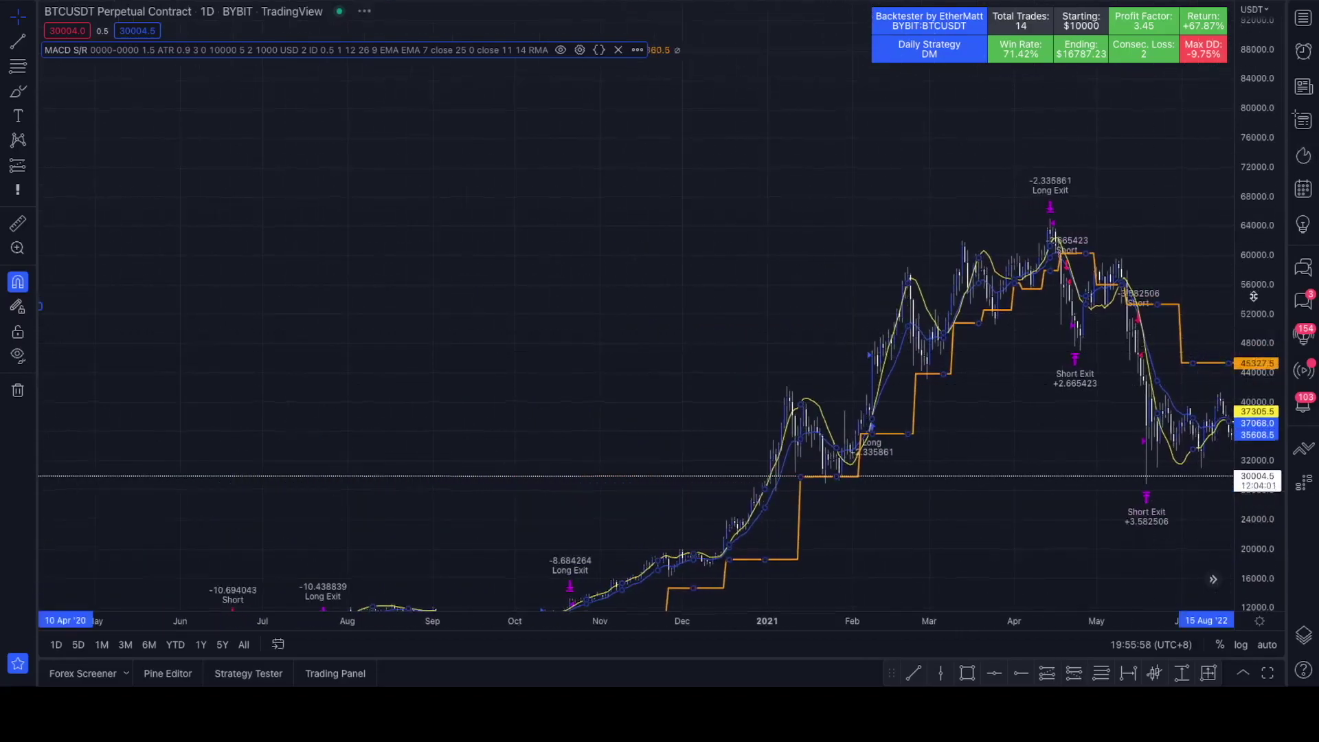
scroll(715, 392, "down", 4)
left_click_drag(710, 391, 436, 410)
left_click_drag(672, 318, 612, 334)
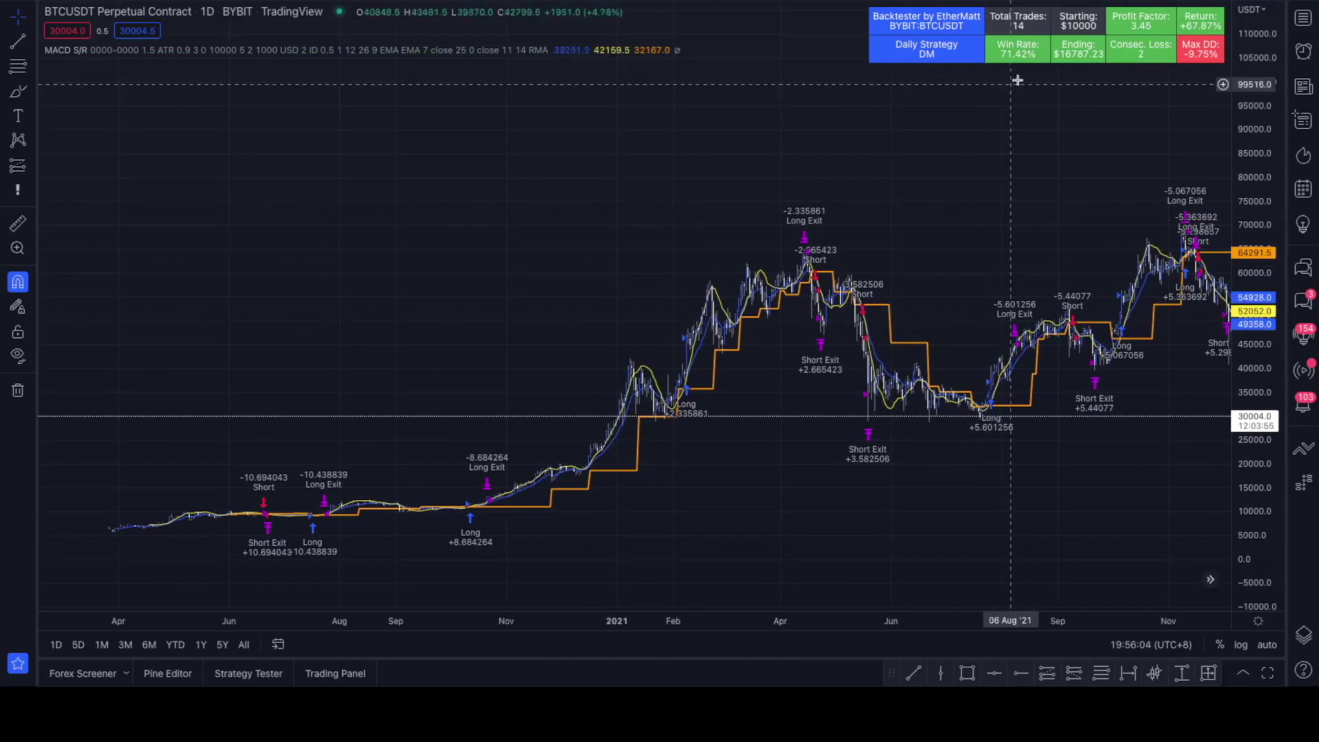
left_click_drag(1022, 88, 979, 107)
left_click_drag(1082, 118, 1006, 139)
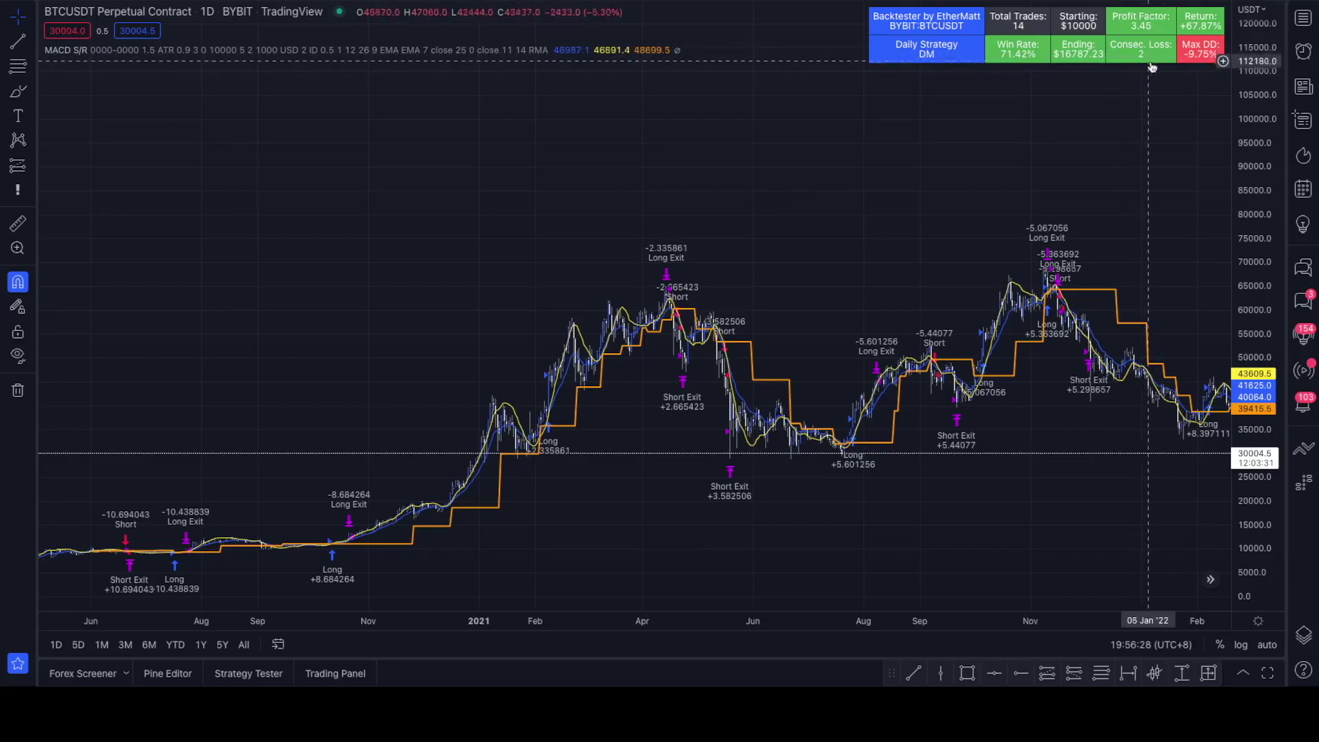
scroll(1176, 66, "down", 1)
scroll(1176, 66, "down", 1)
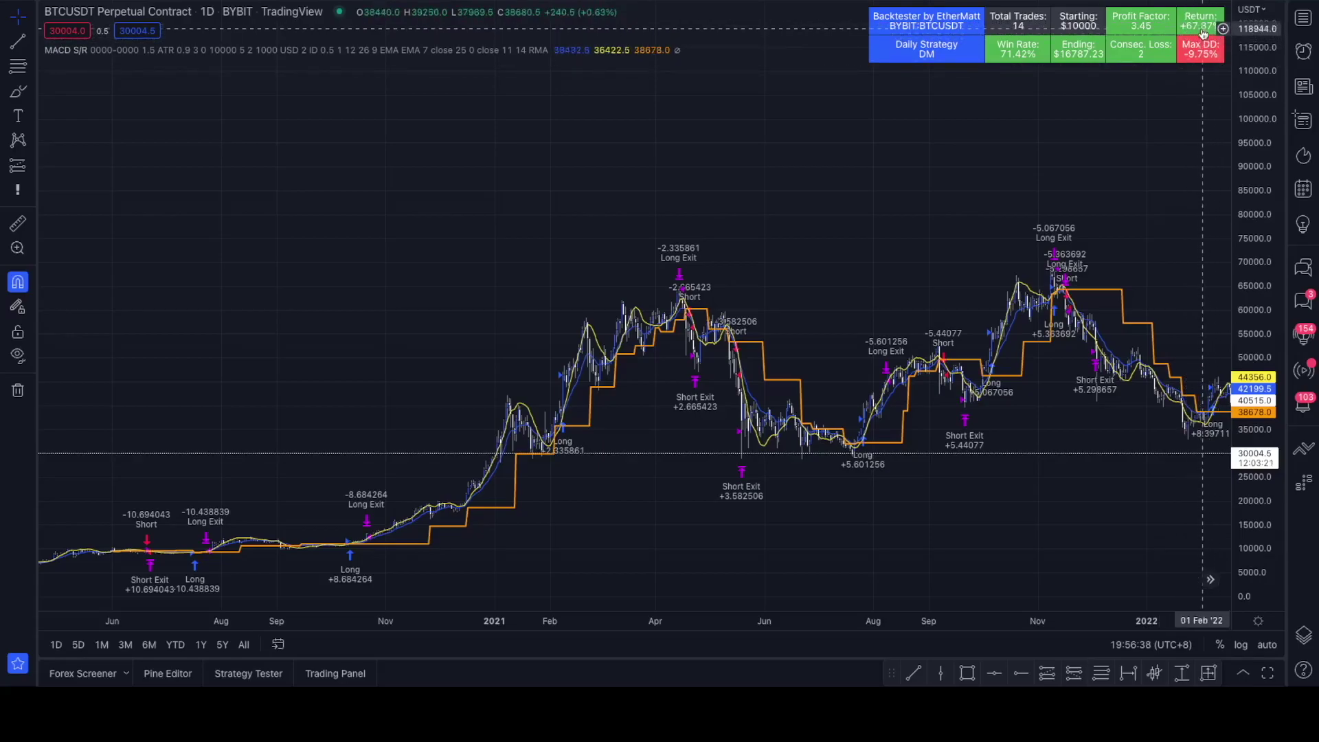
scroll(905, 246, "up", 1)
scroll(905, 246, "up", 1)
left_click_drag(904, 246, 737, 259)
scroll(737, 259, "up", 5)
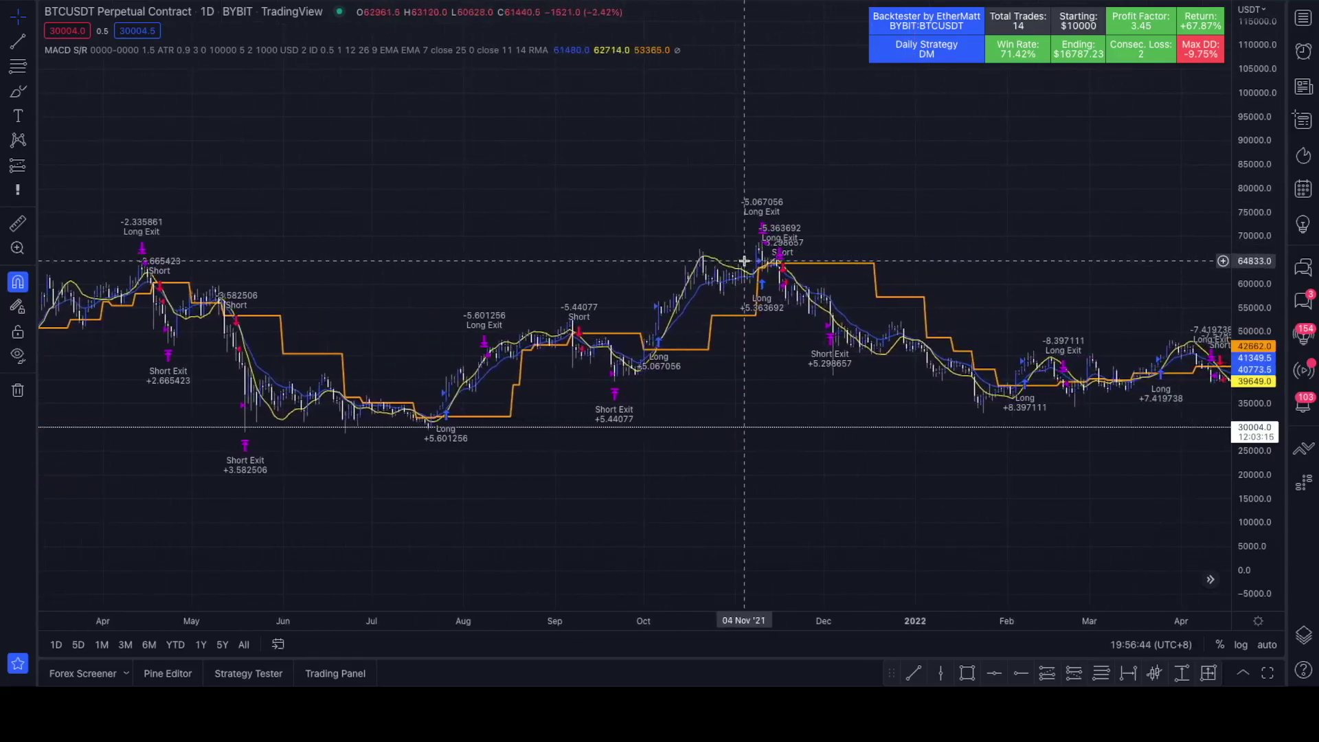
left_click_drag(748, 344, 601, 297)
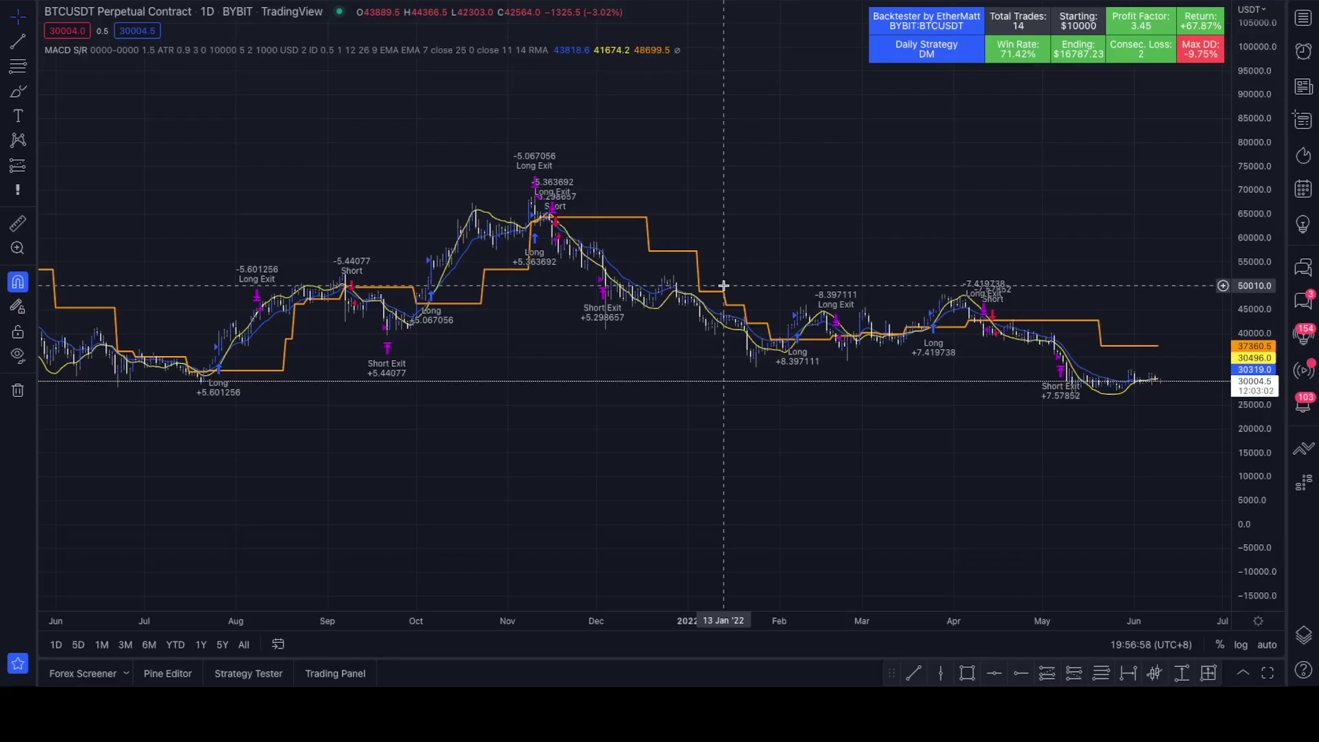
- Survey the strategy's trade entries and exits across the daily chart, back to June 2020 and forward again
scroll(724, 285, "down", 5)
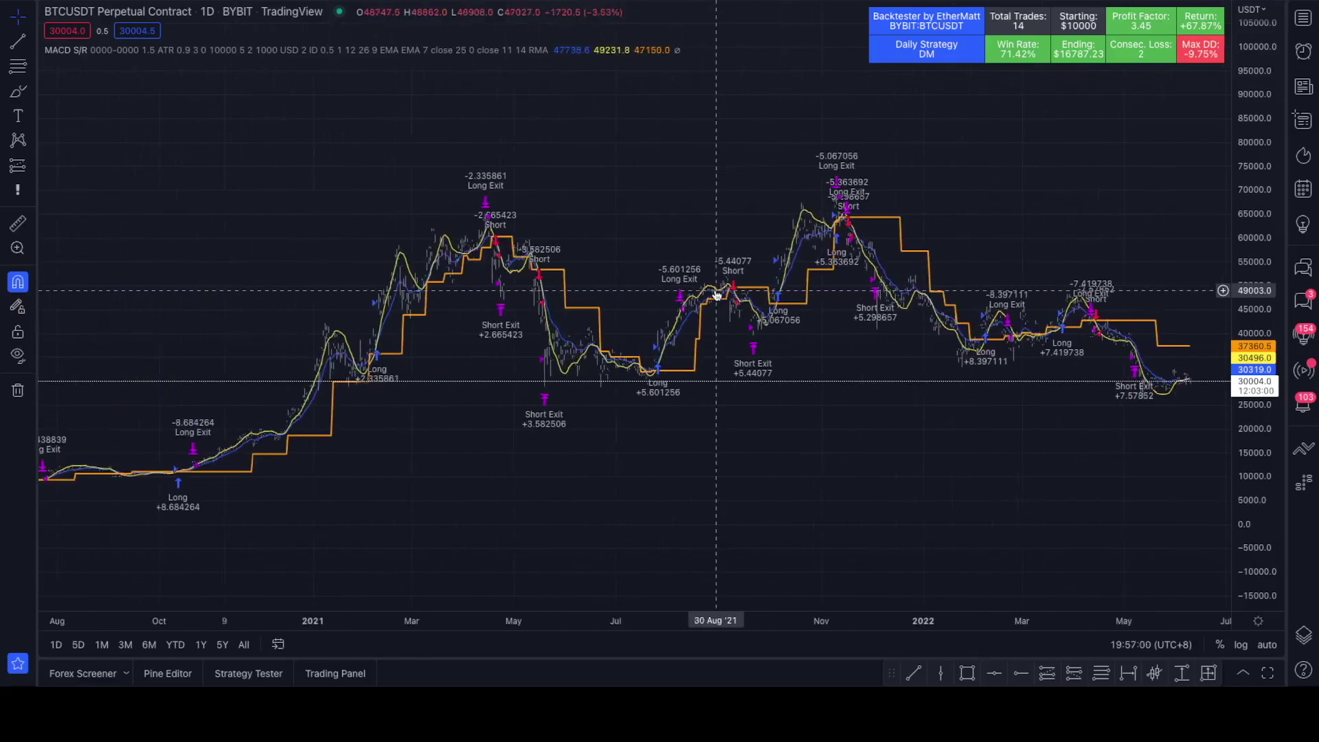
scroll(715, 290, "up", 3)
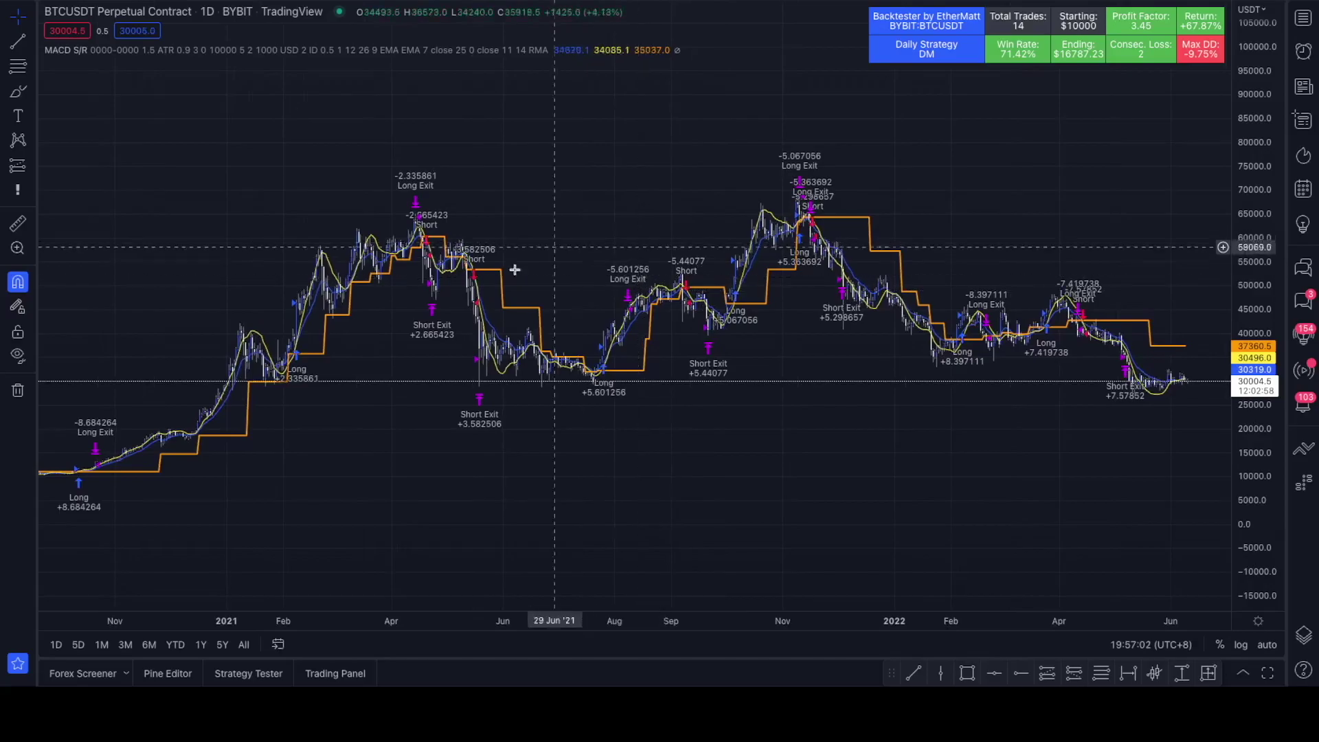
left_click_drag(385, 430, 697, 373)
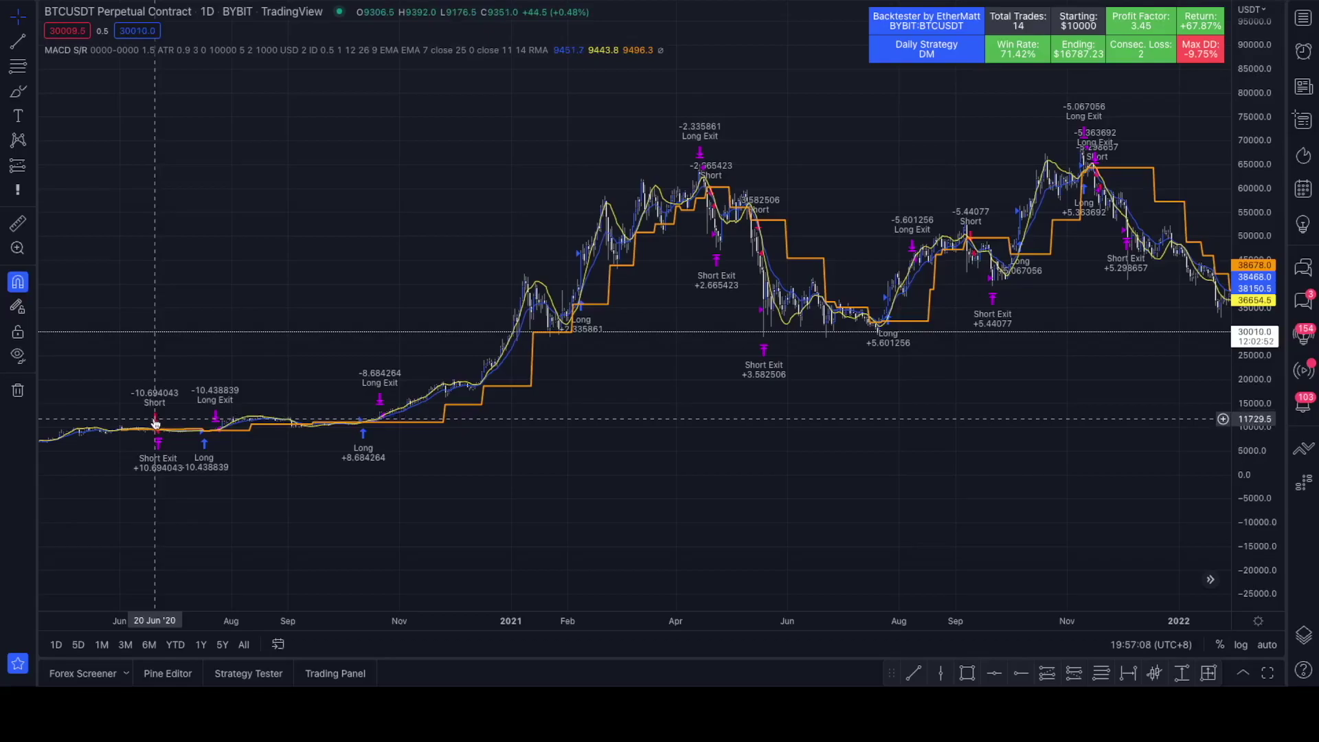
left_click_drag(356, 413, 48, 388)
left_click_drag(831, 367, 677, 395)
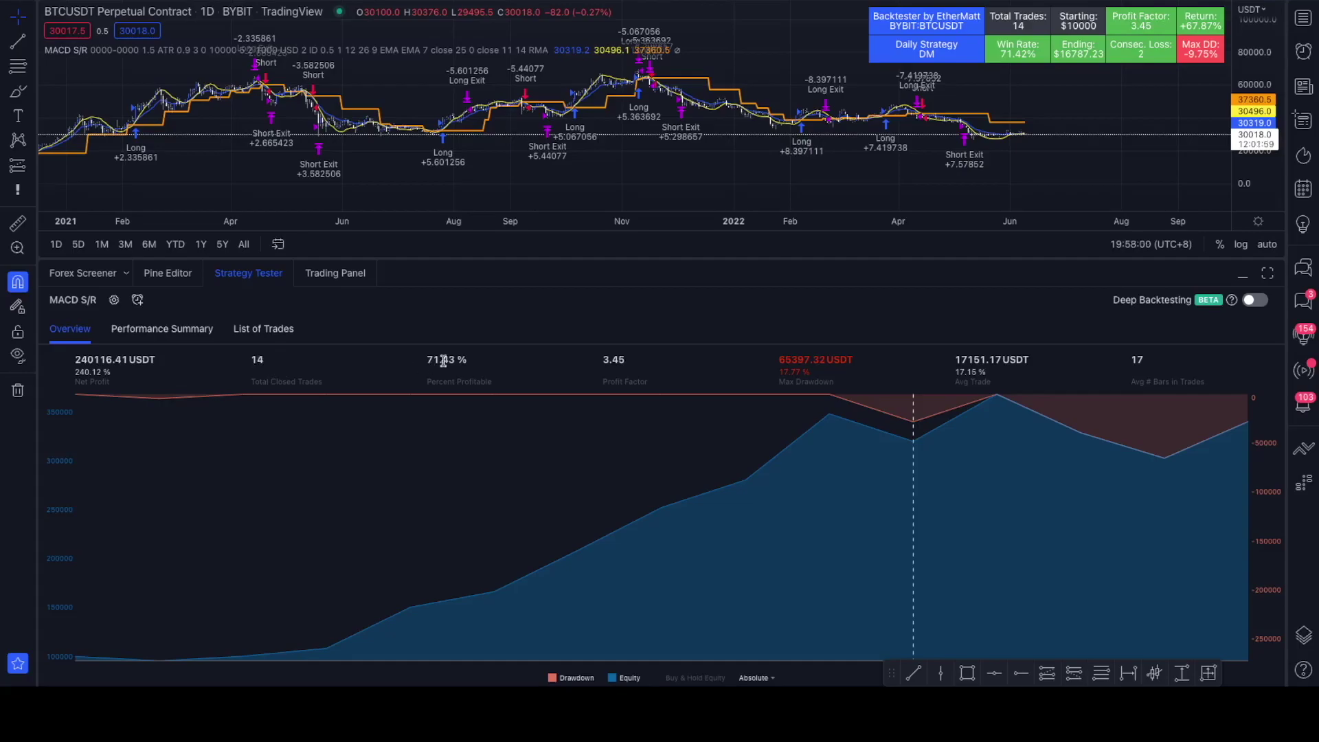
- Review the daily backtest's percent profitable, profit factor and performance summary in the Strategy Tester, leaving the panel collapsed
left_click_drag(428, 362, 464, 362)
left_click_drag(602, 363, 646, 368)
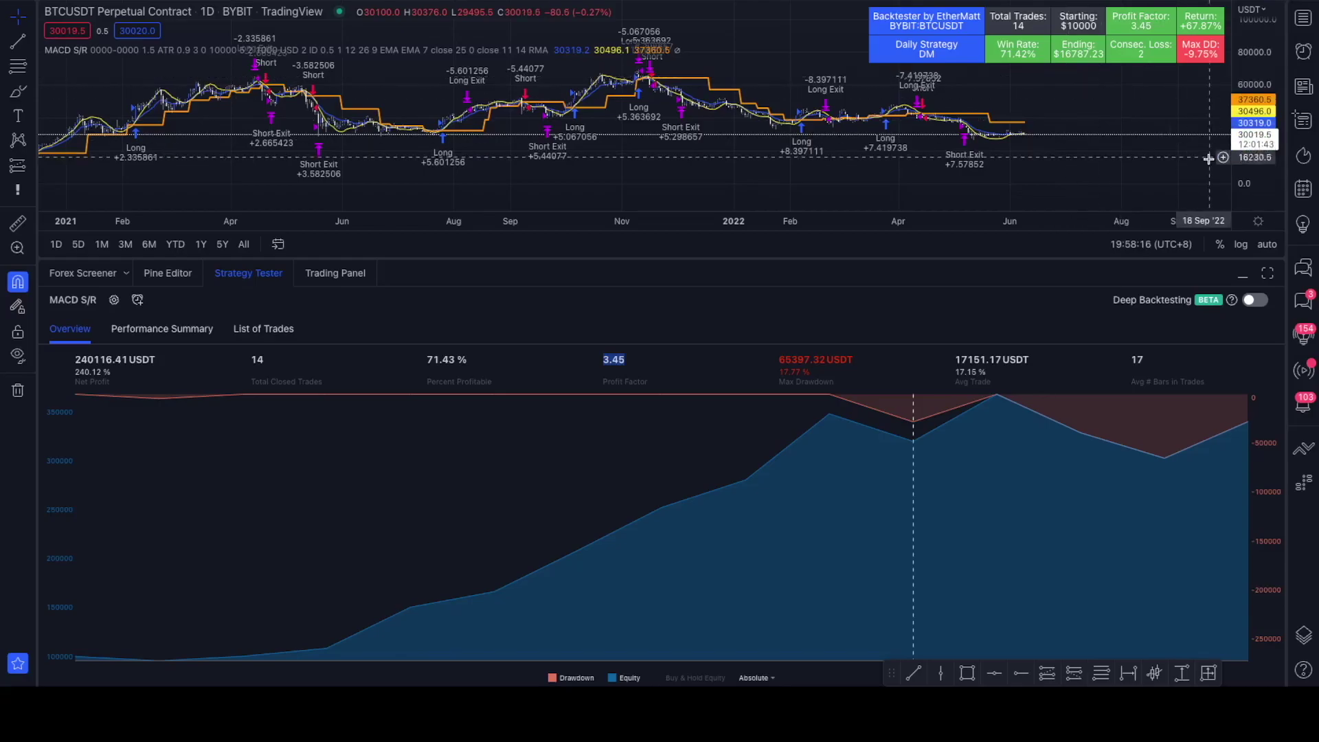
left_click(1242, 278)
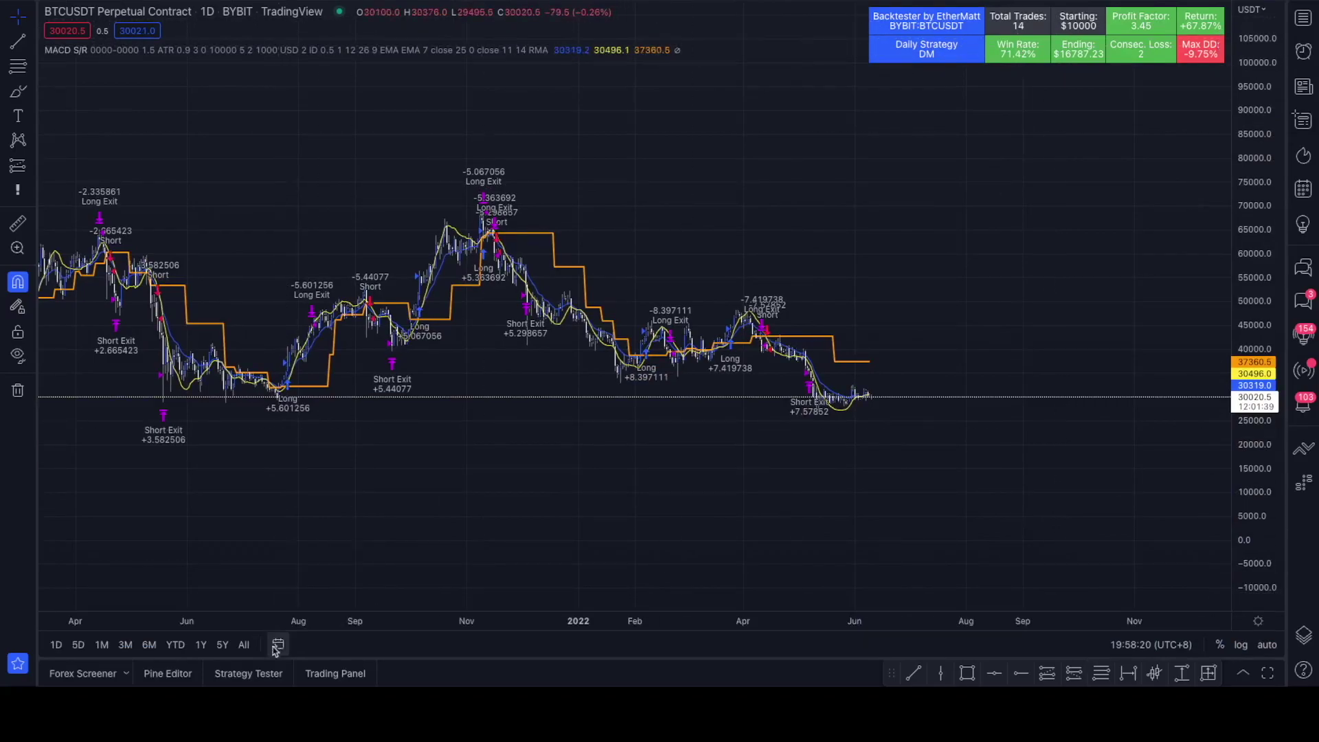
left_click(272, 674)
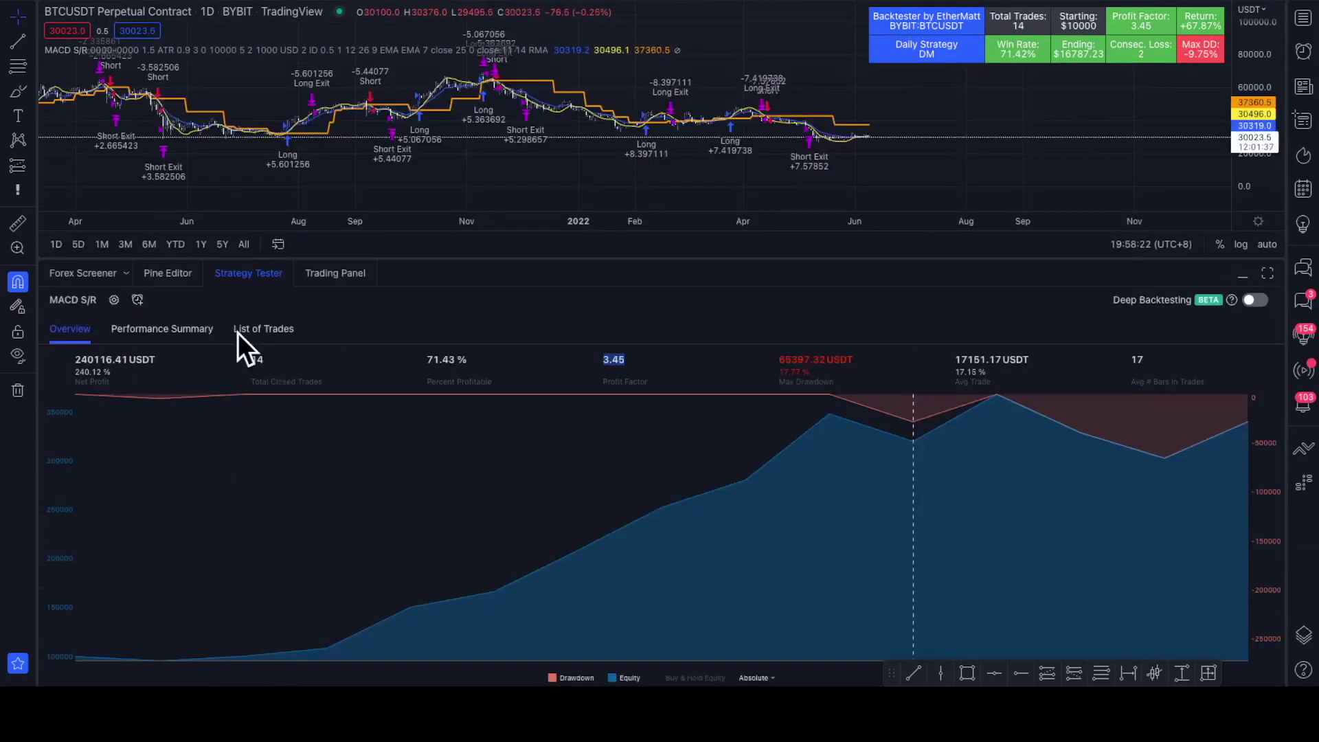
left_click(210, 331)
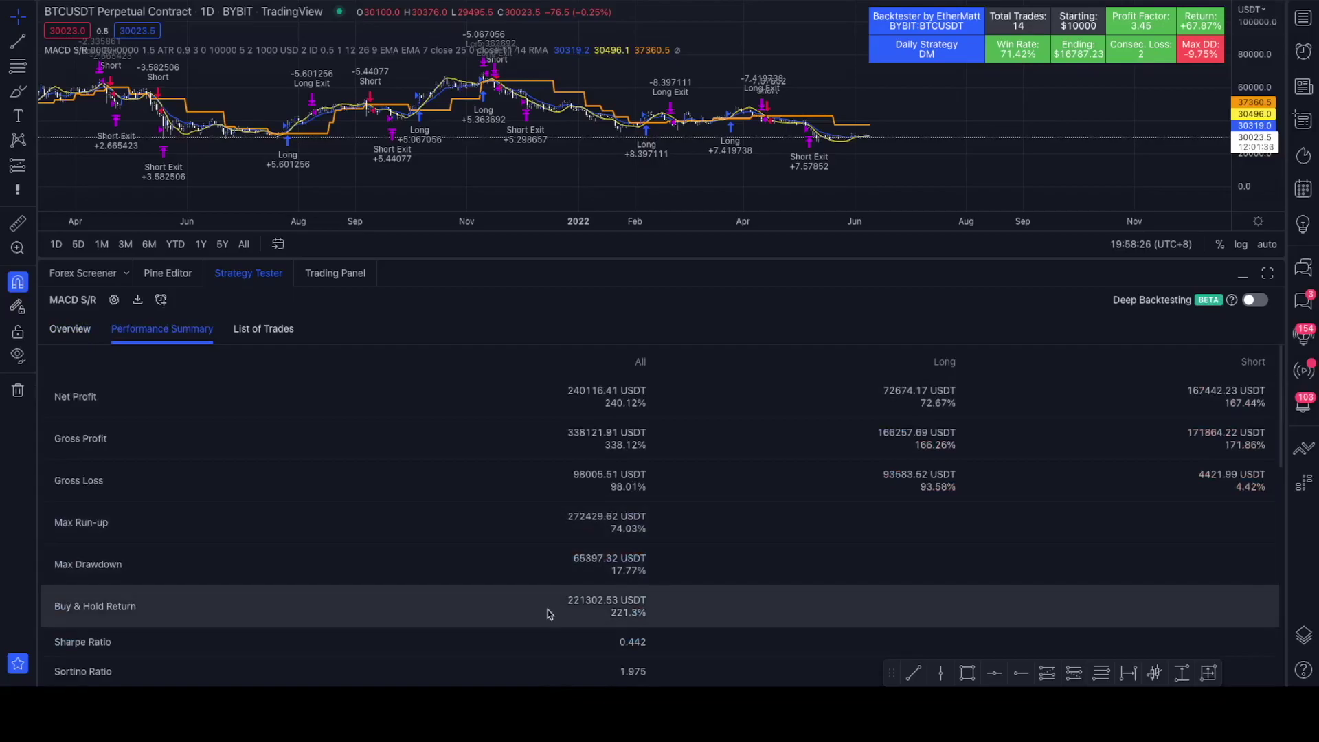
scroll(584, 556, "down", 3)
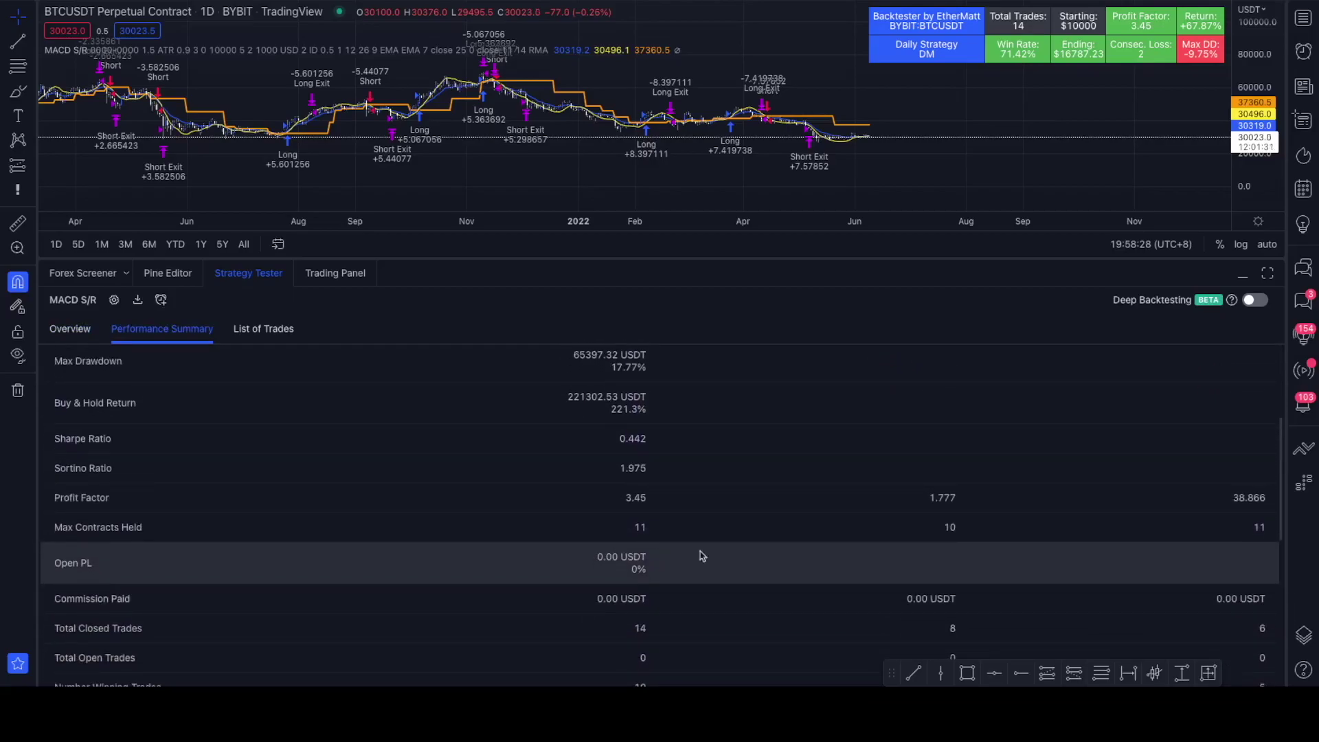
left_click(1245, 274)
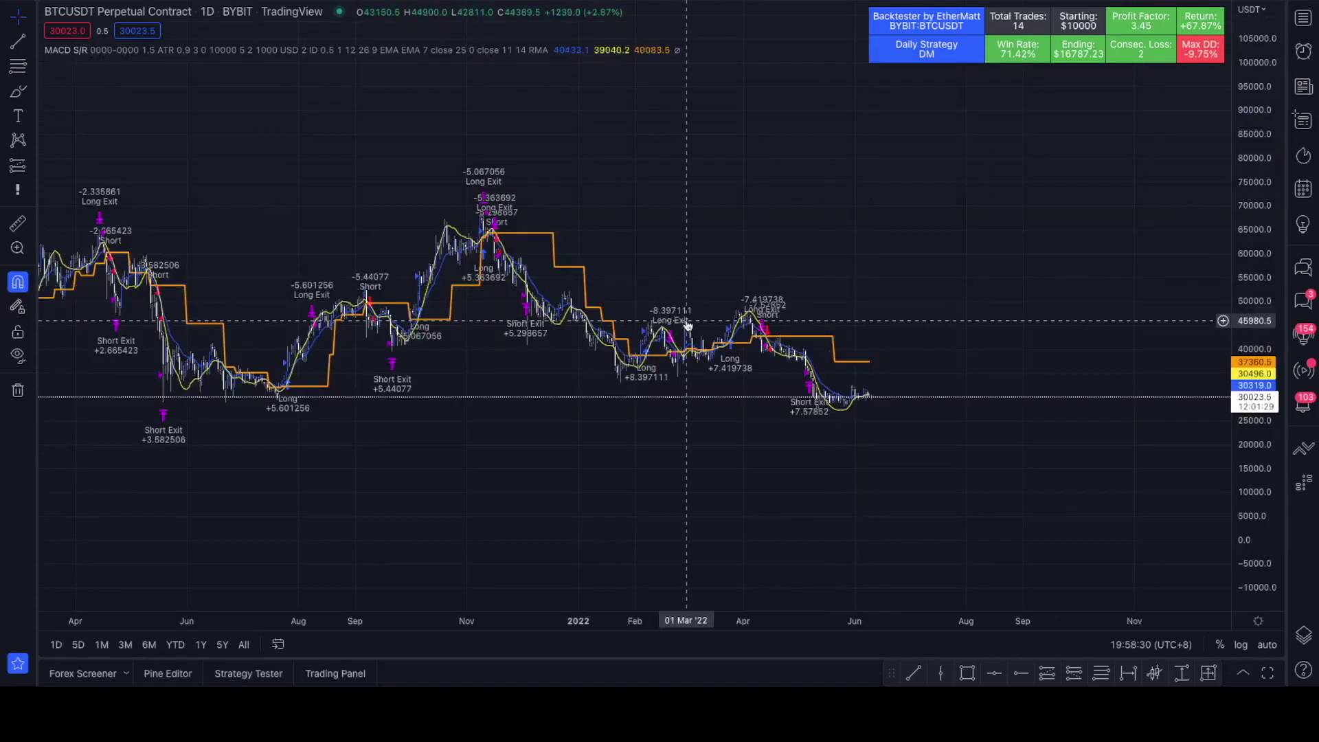
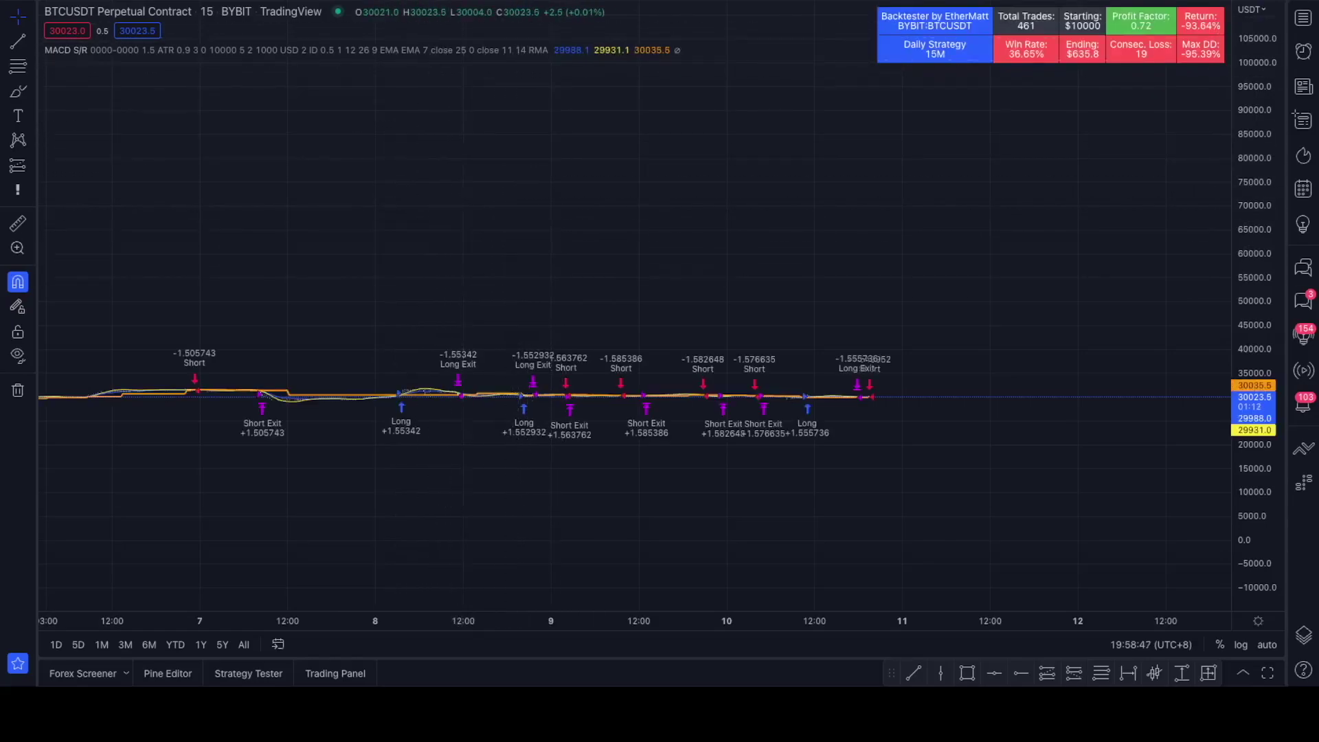
- Switch the chart to the 1-hour timeframe and set the MACD S/R backtester's risk per trade to 1
type("1h")
key("Return")
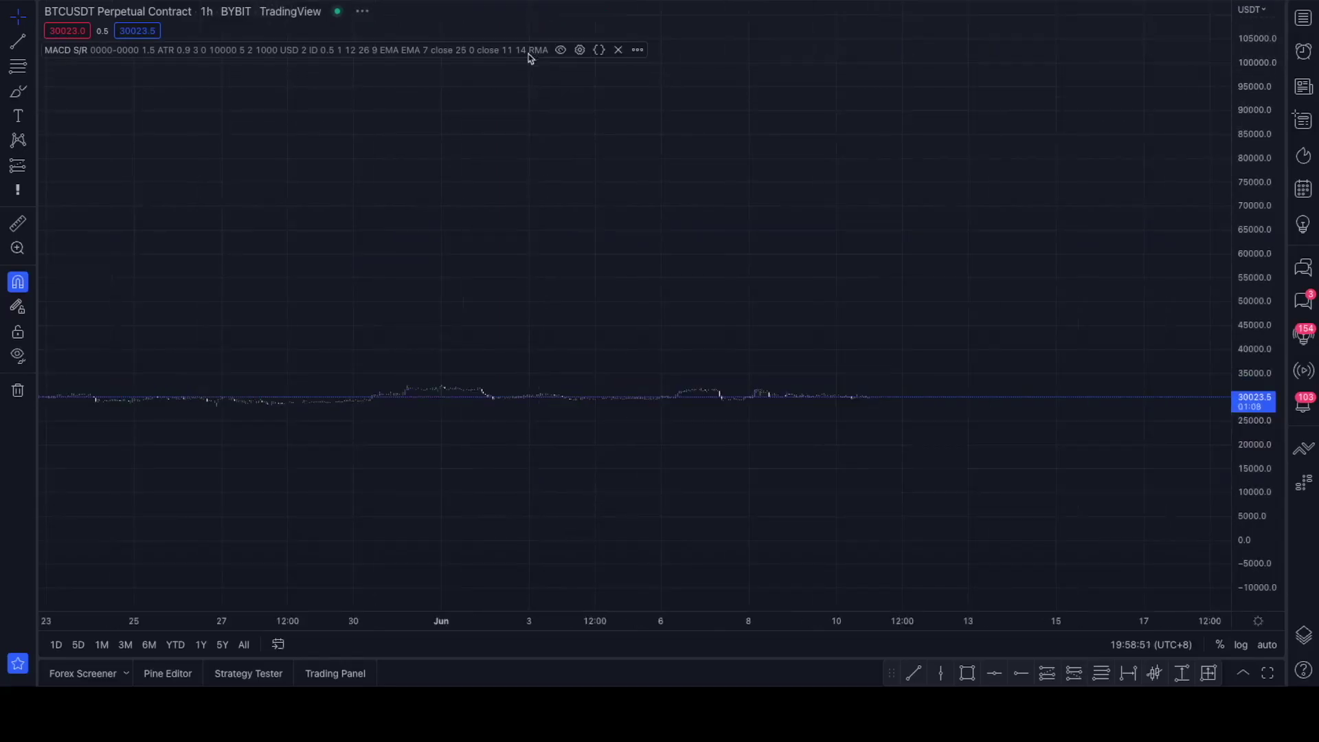
left_click(583, 50)
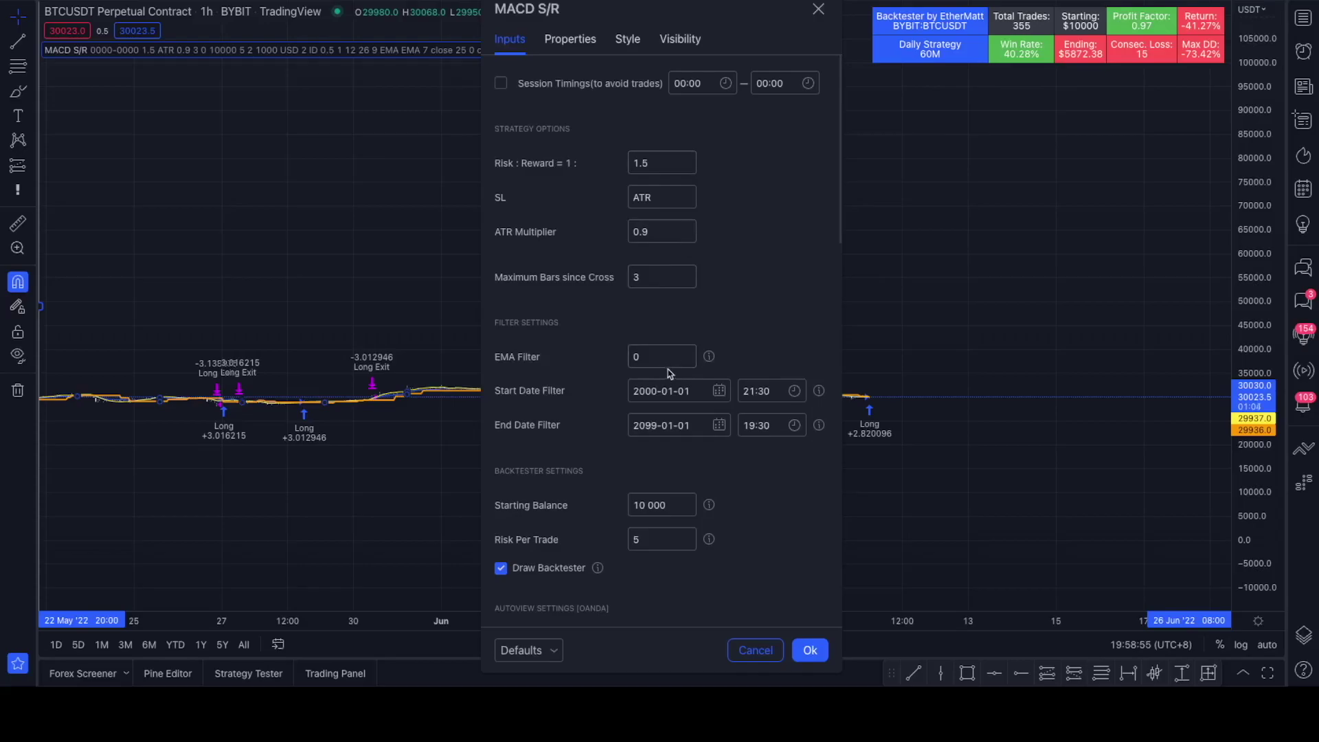
scroll(670, 371, "down", 2)
scroll(671, 357, "up", 2)
scroll(671, 357, "down", 6)
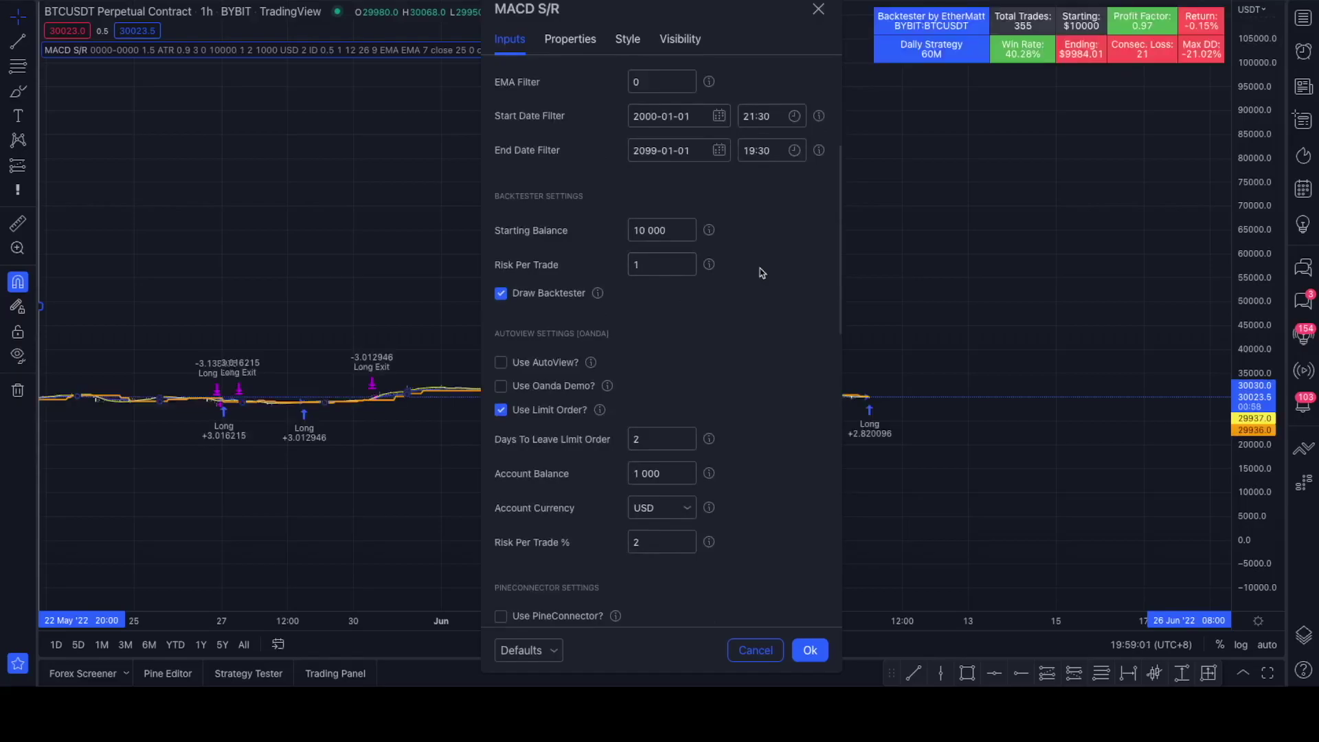
scroll(738, 232, "up", 5)
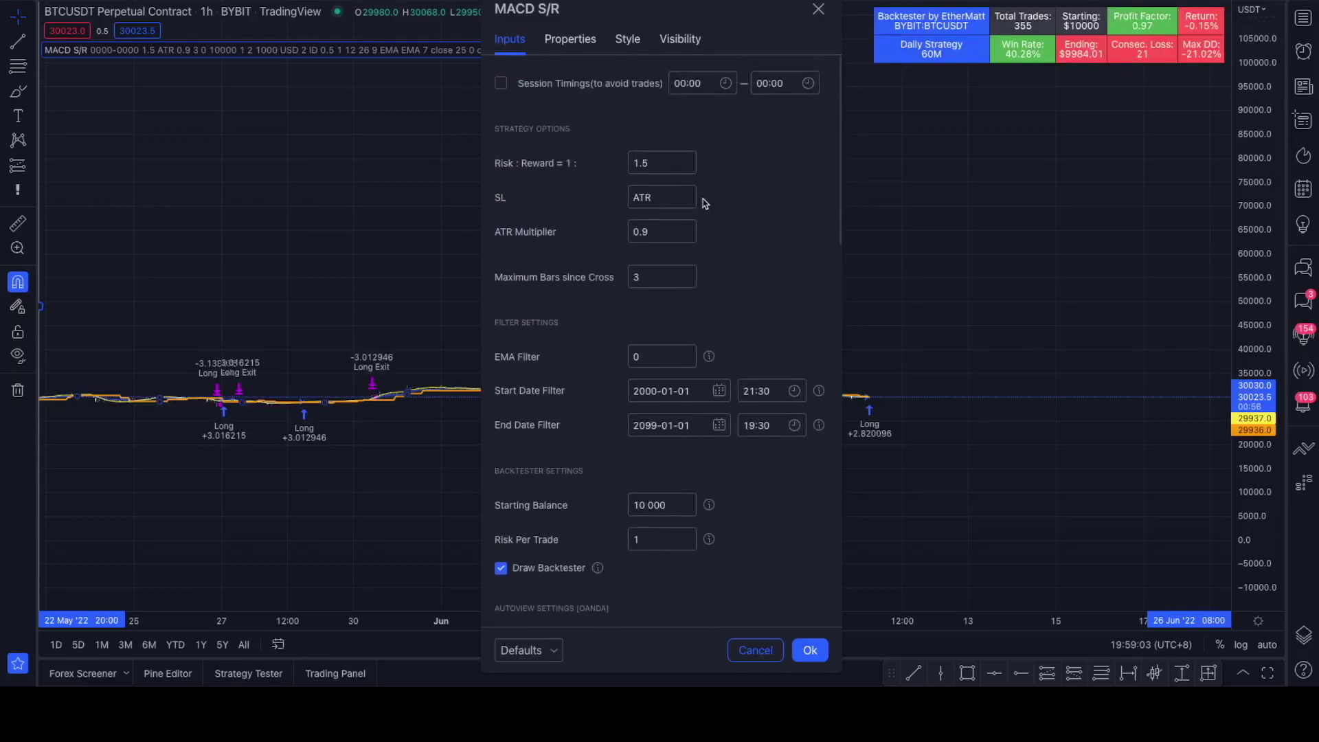
- Set the strategy's risk-reward ratio to 1 and its ATR multiplier to 0.5, and close the settings
left_click(687, 167)
left_click(687, 167)
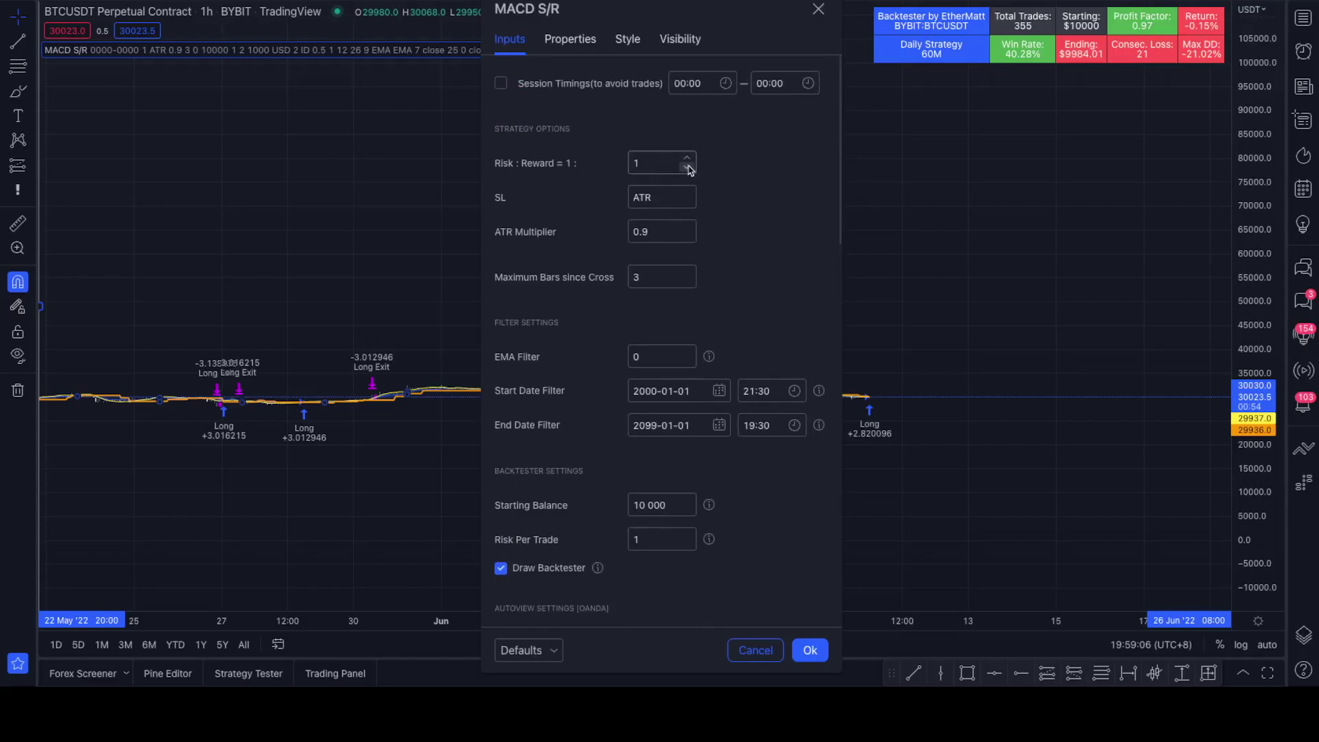
left_click(686, 237)
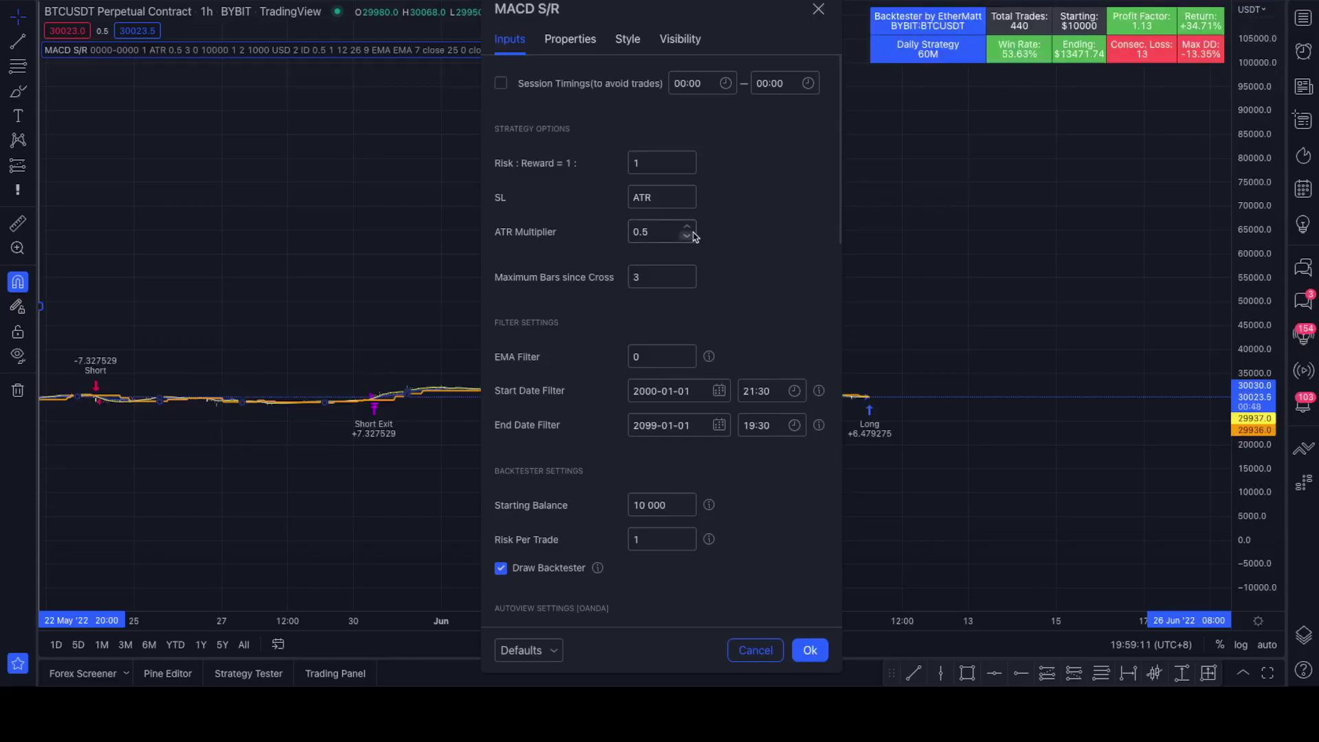
left_click(818, 9)
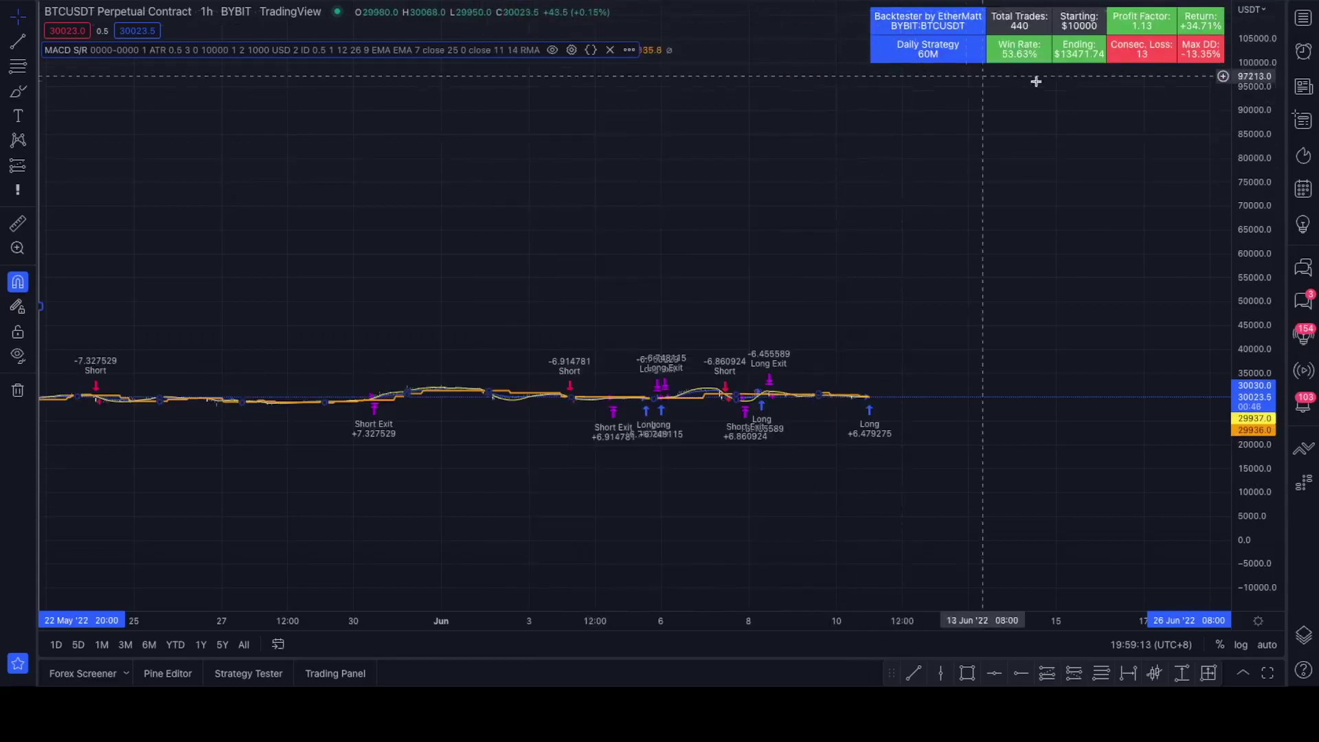
- Review the strategy's AutoView and PineConnector settings in its inputs and close them without edits
left_click_drag(1236, 467, 1054, 266)
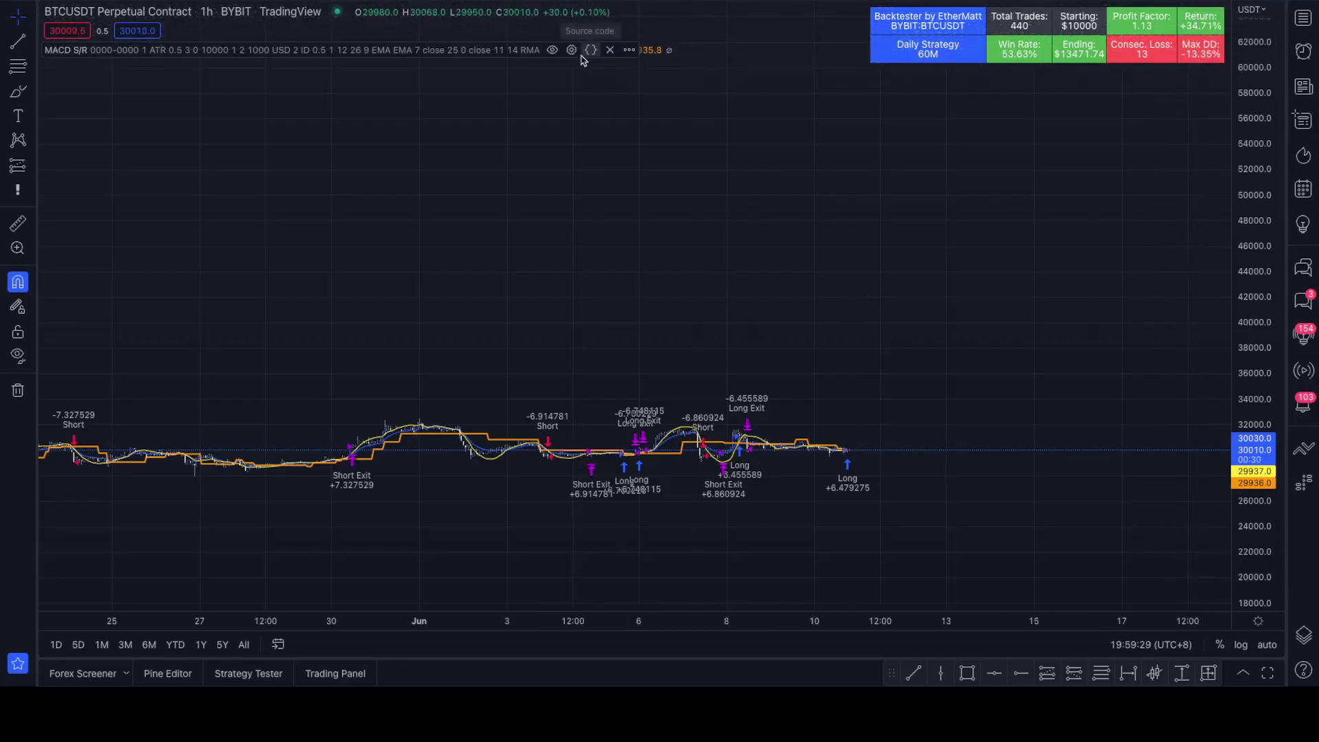
scroll(651, 300, "down", 2)
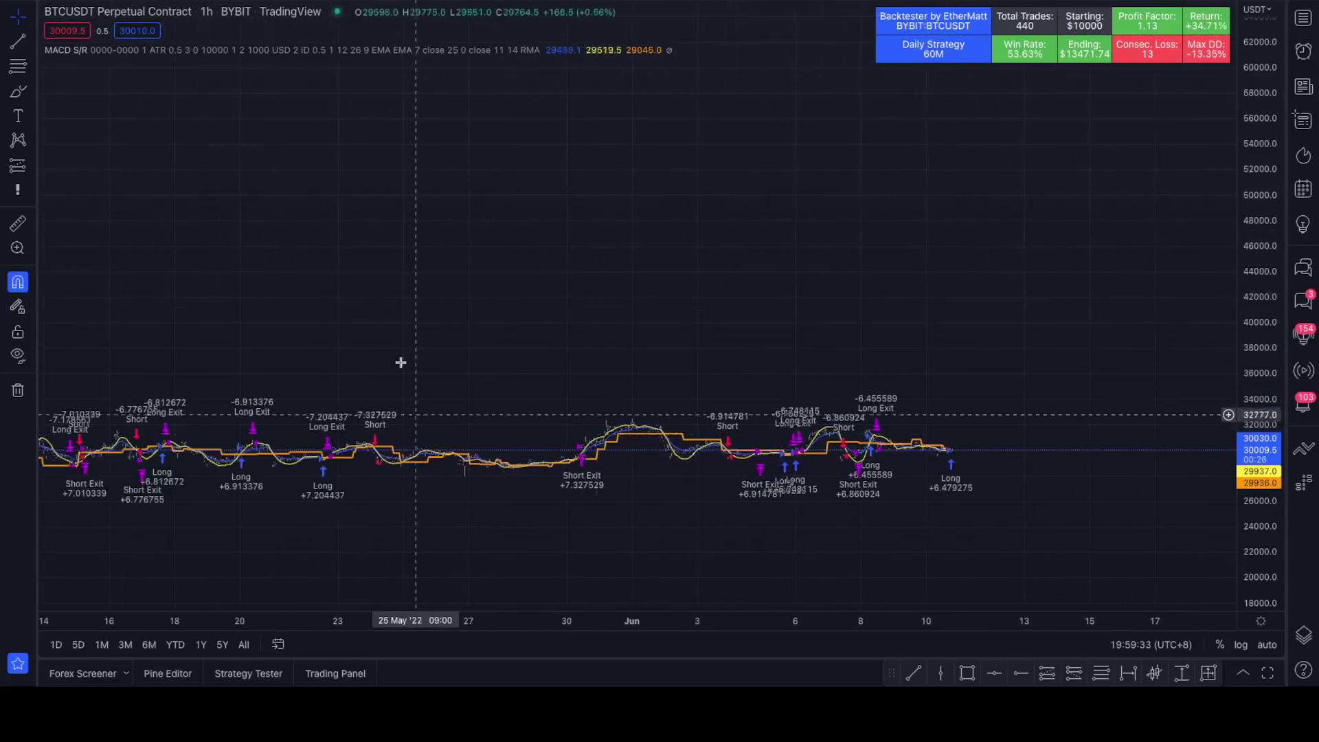
left_click(571, 49)
scroll(631, 357, "down", 4)
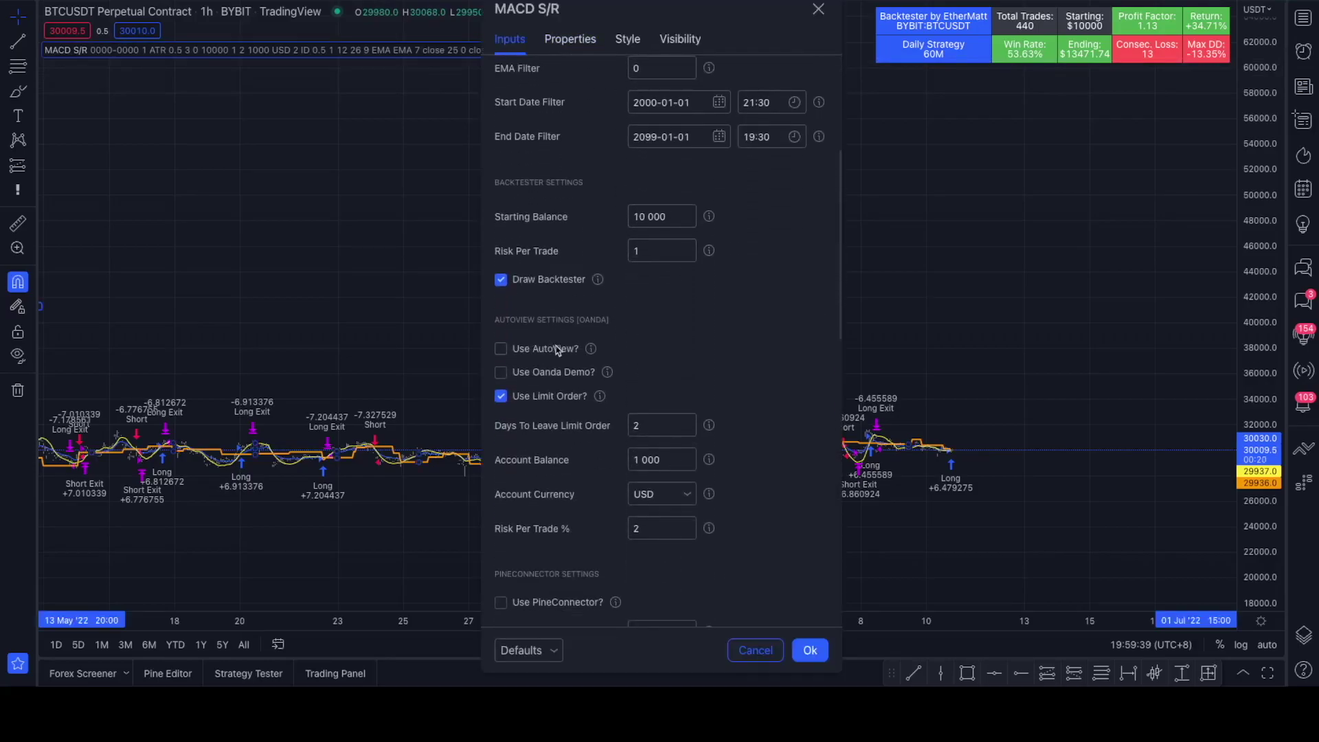
scroll(543, 309, "down", 2)
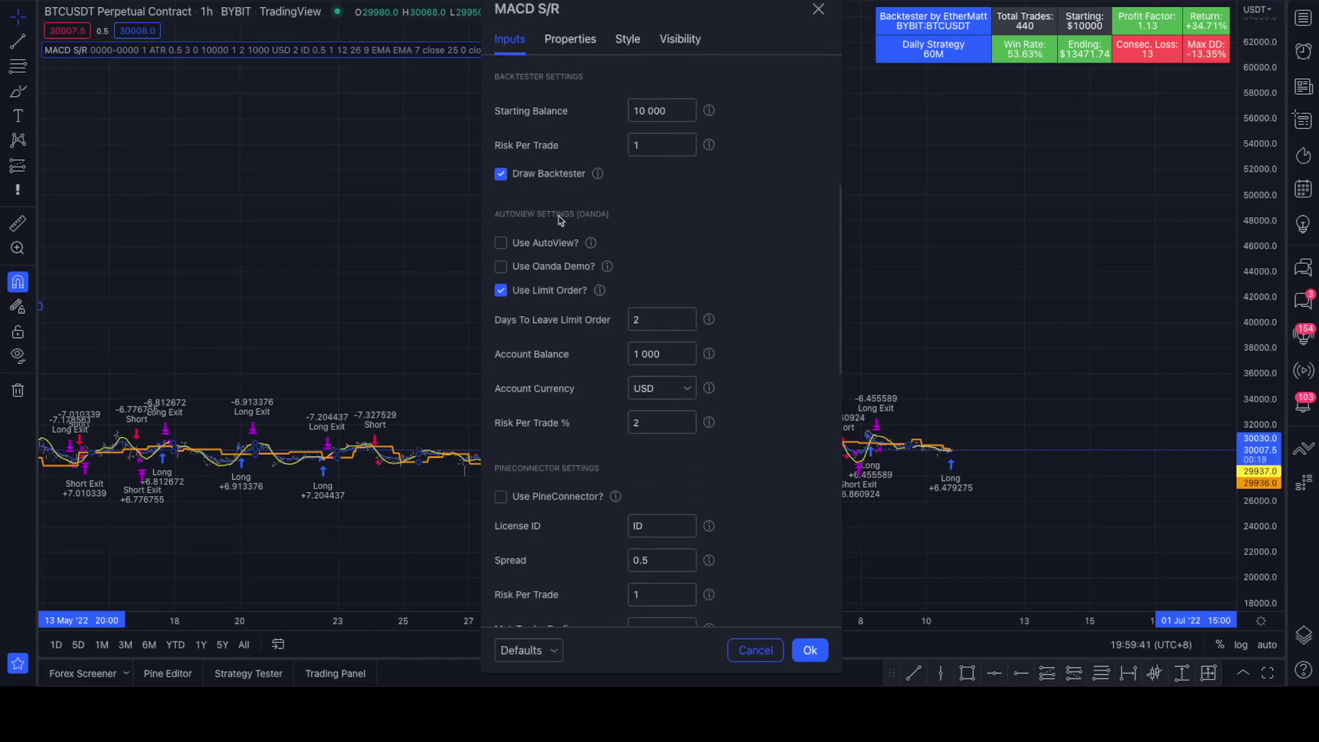
scroll(624, 257, "down", 2)
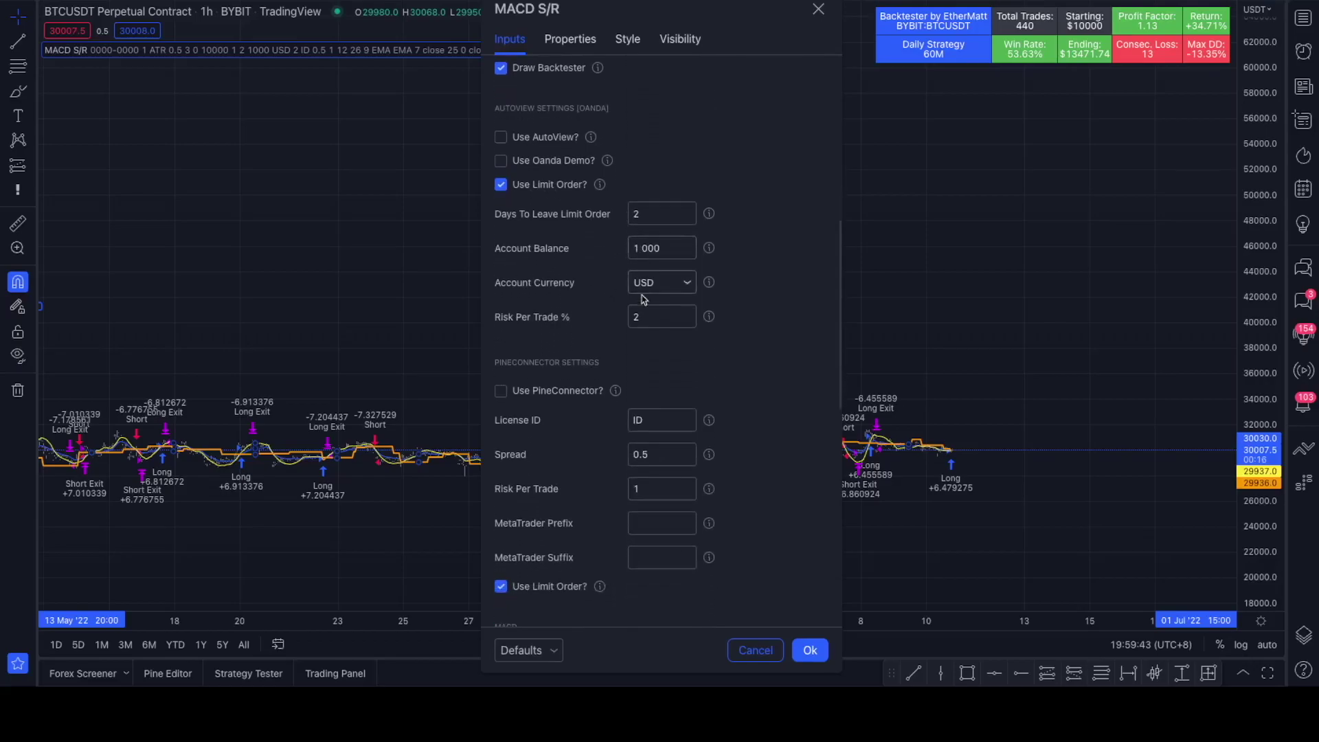
scroll(646, 344, "down", 1)
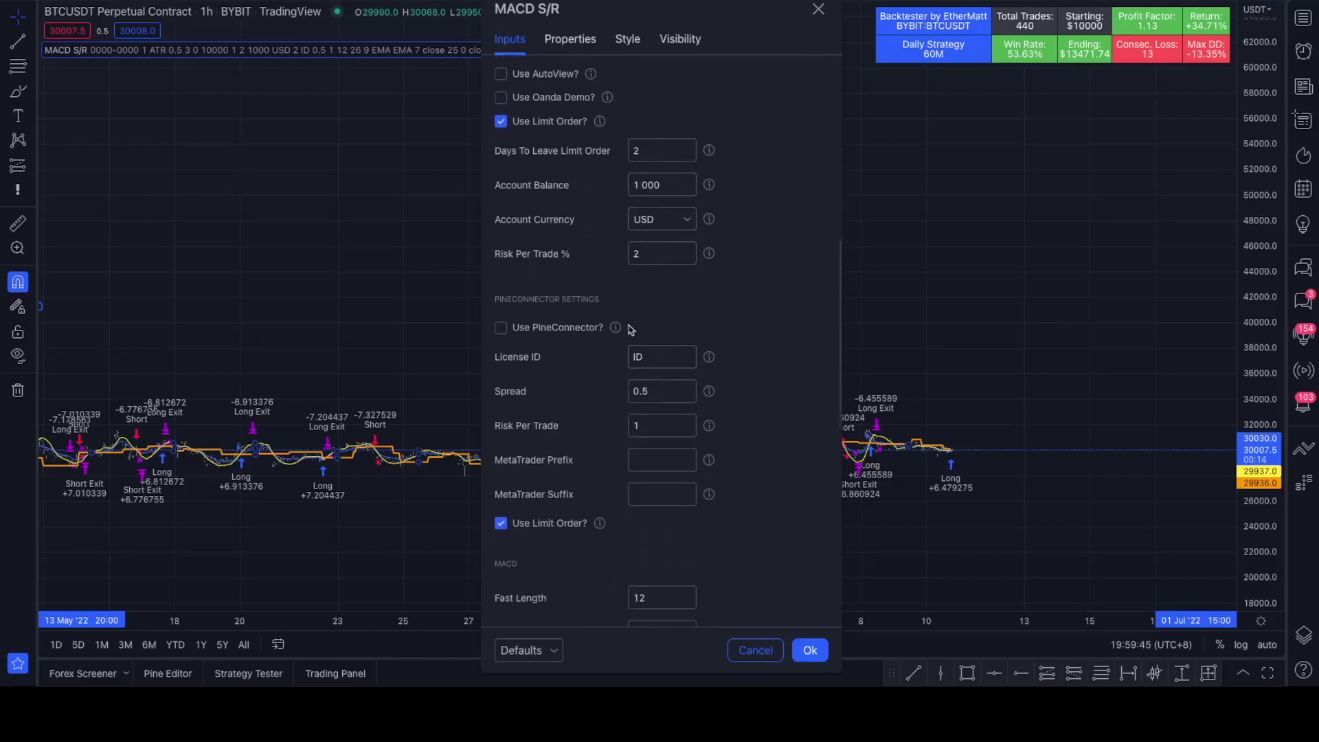
scroll(639, 275, "up", 1)
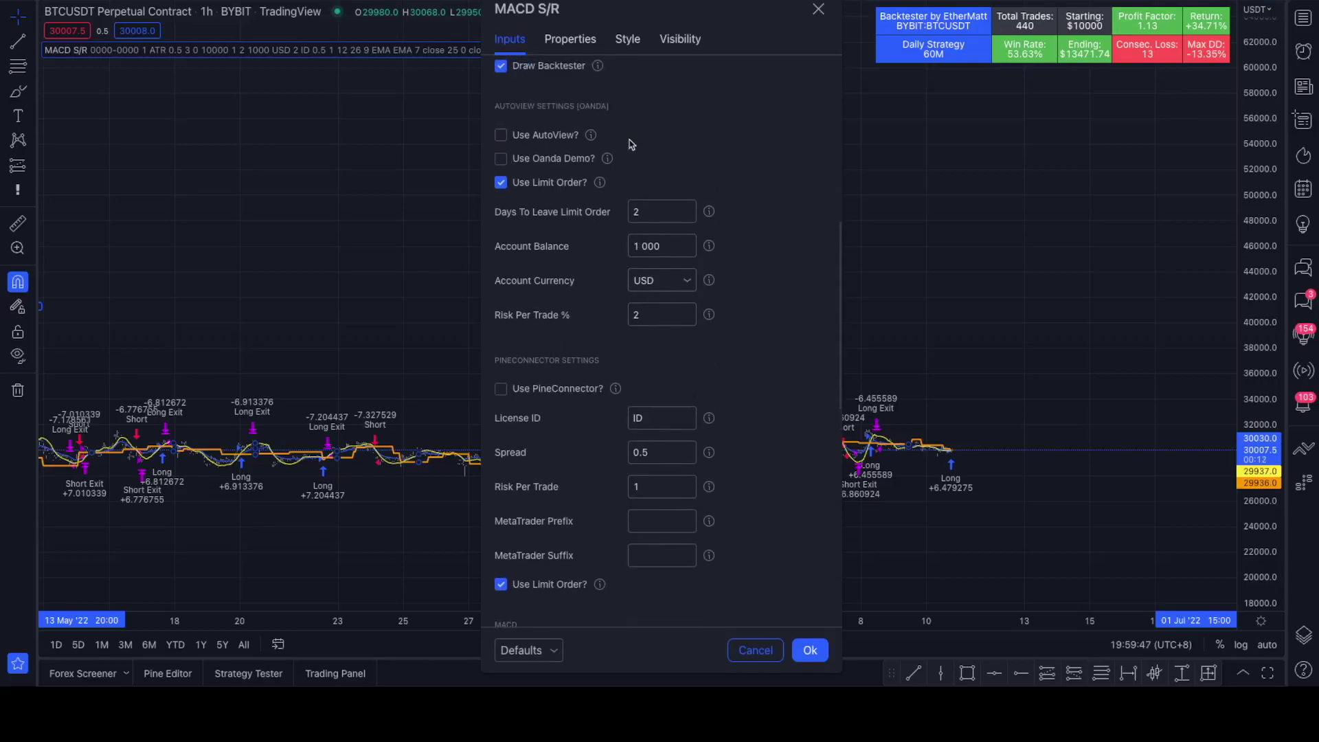
scroll(562, 341, "down", 2)
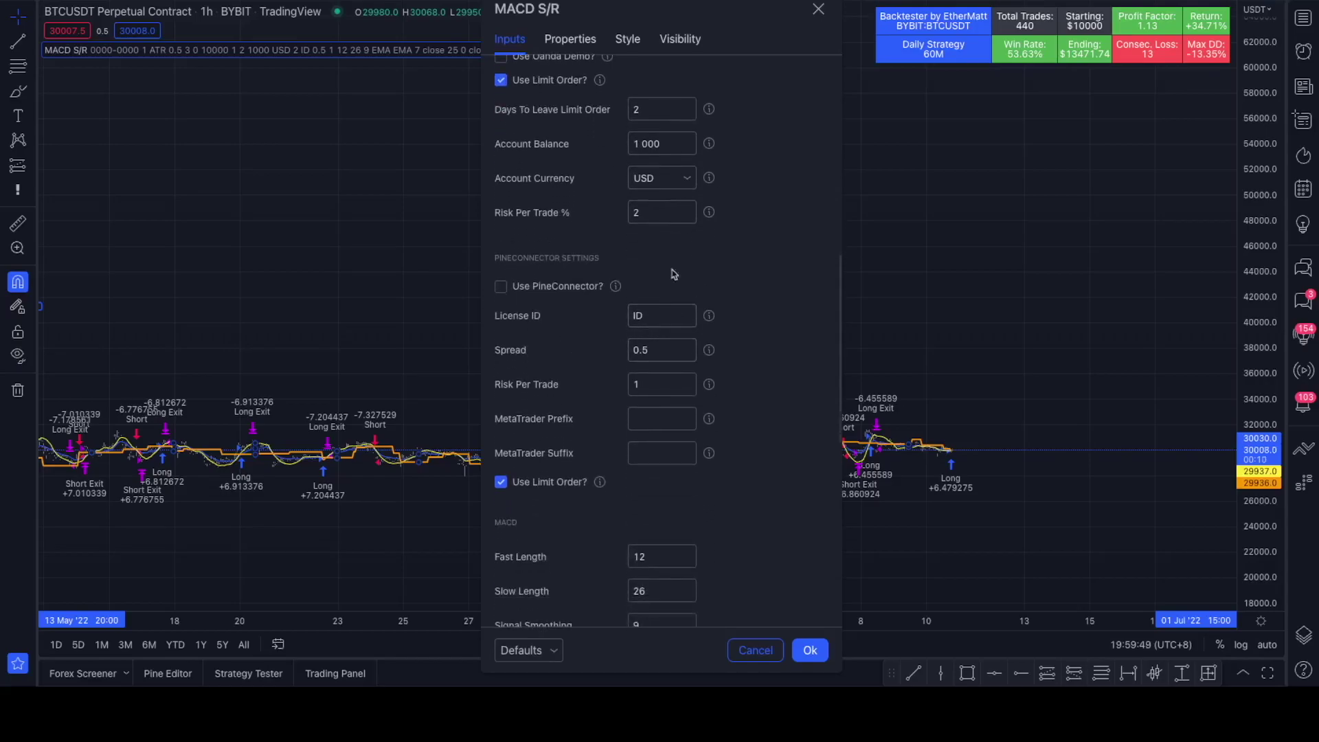
left_click(819, 9)
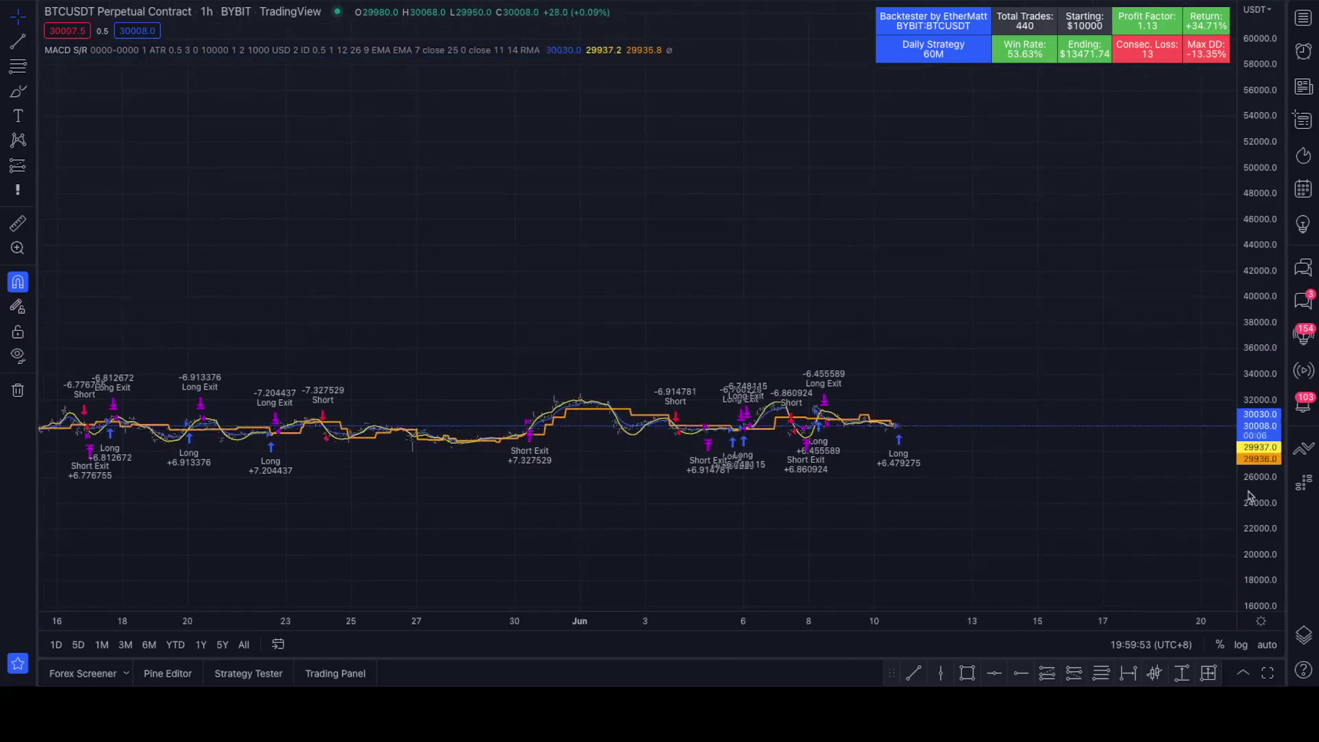
- Review the hourly backtest's performance summary, its list of trades back to the first one, and the recent trades on the chart
scroll(1075, 342, "up", 2)
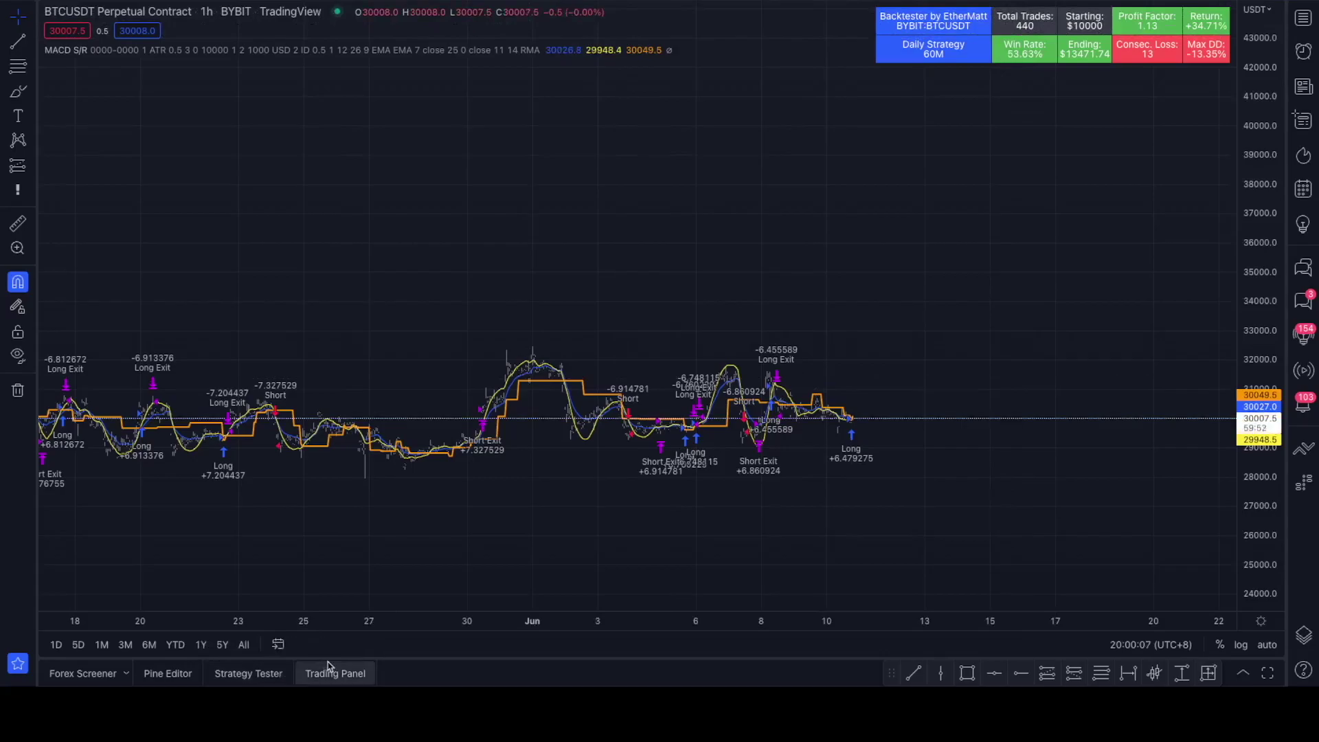
left_click(249, 674)
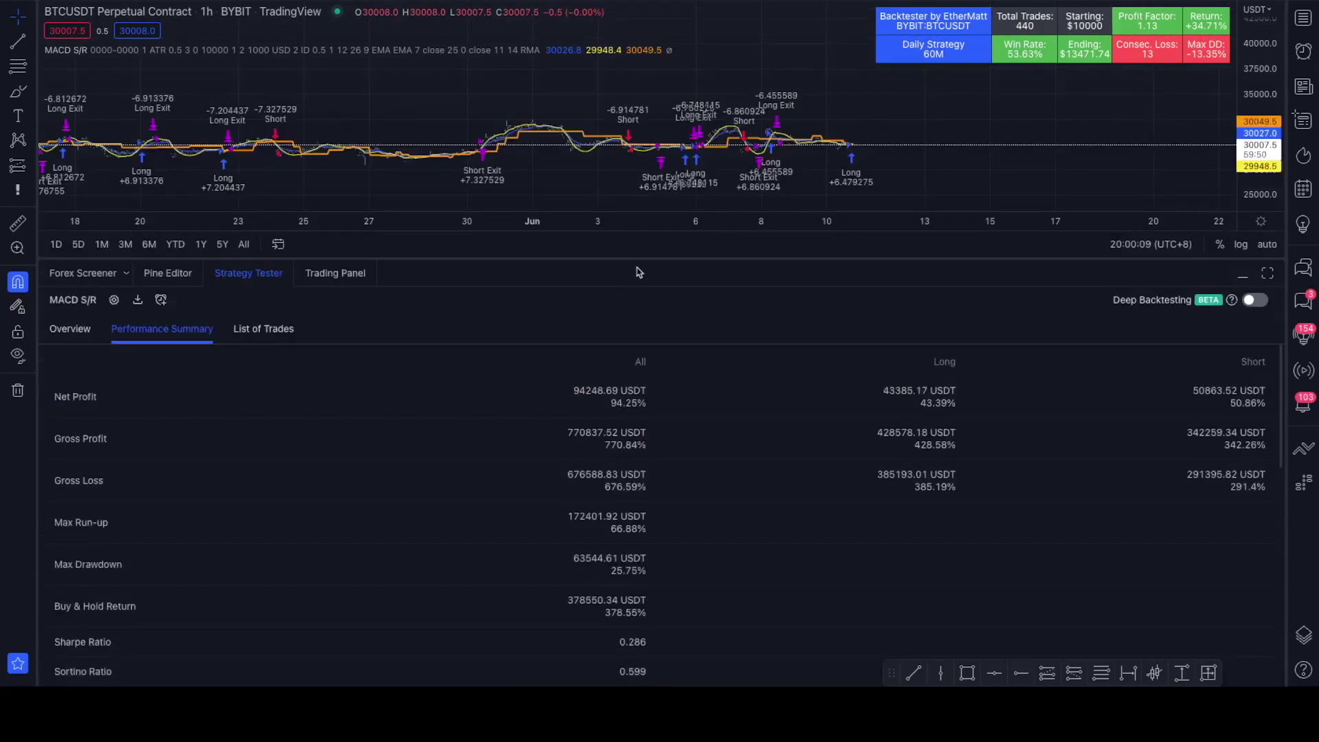
left_click(269, 330)
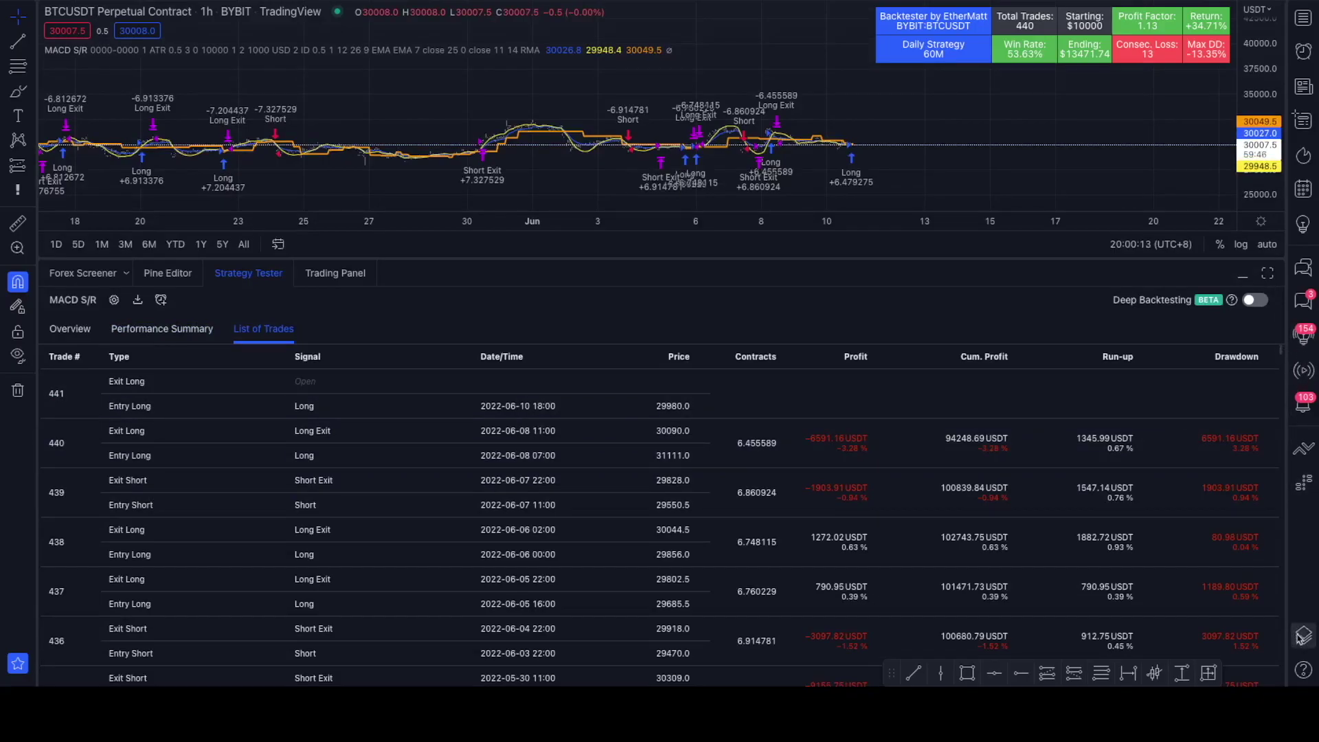
left_click_drag(1281, 354, 1282, 682)
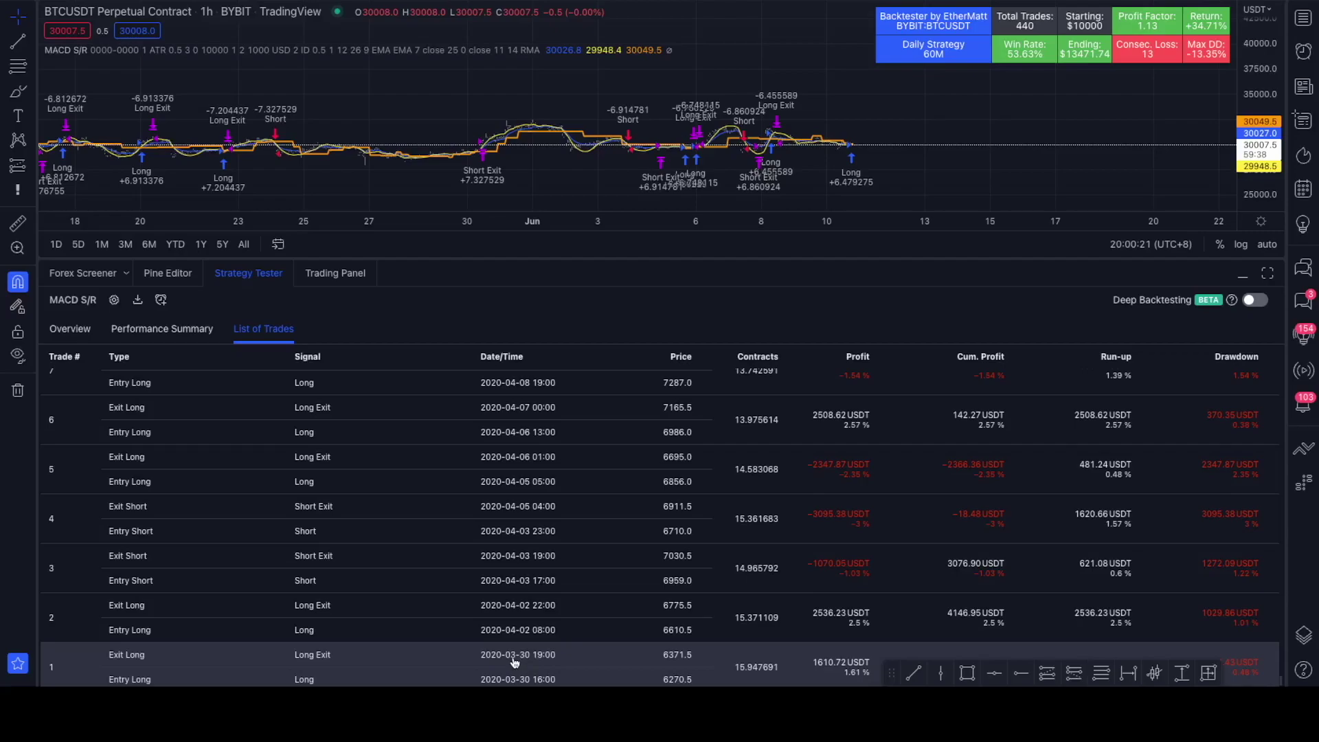
left_click(1244, 275)
scroll(893, 344, "down", 5)
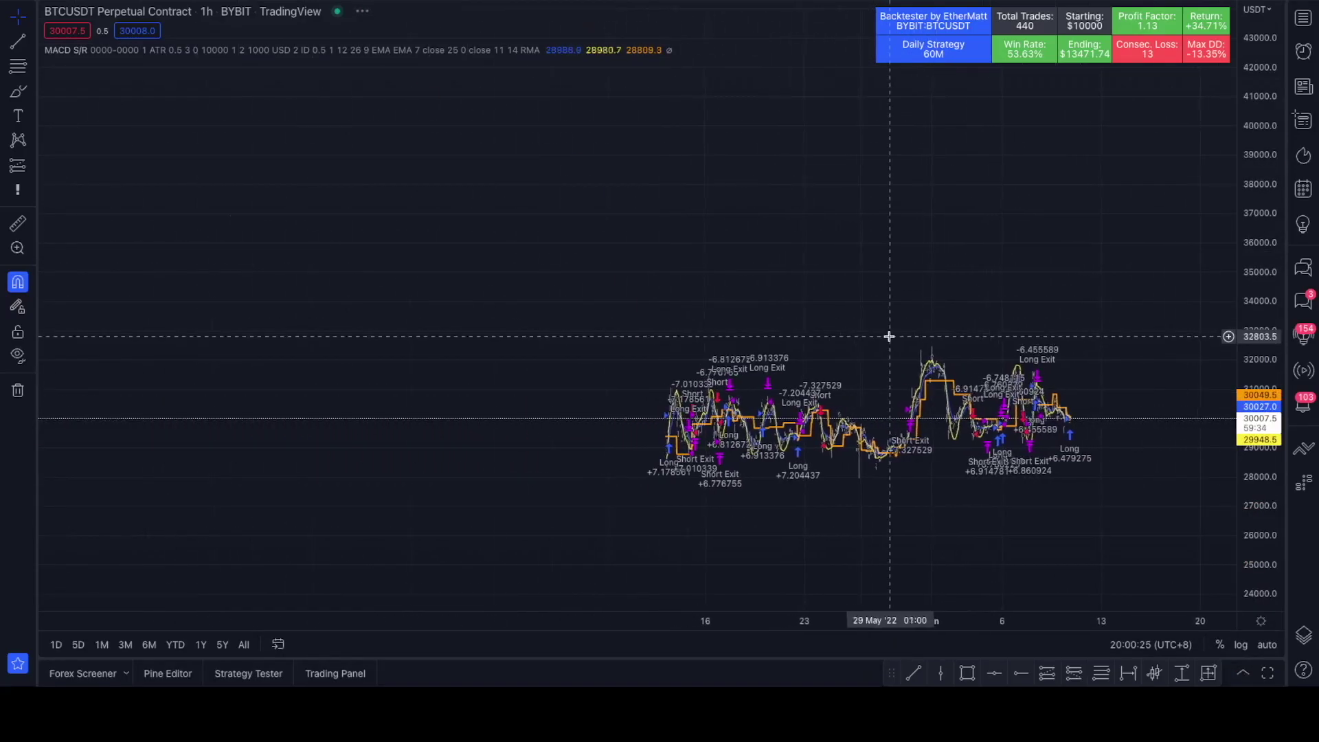
left_click_drag(1148, 190, 1041, 209)
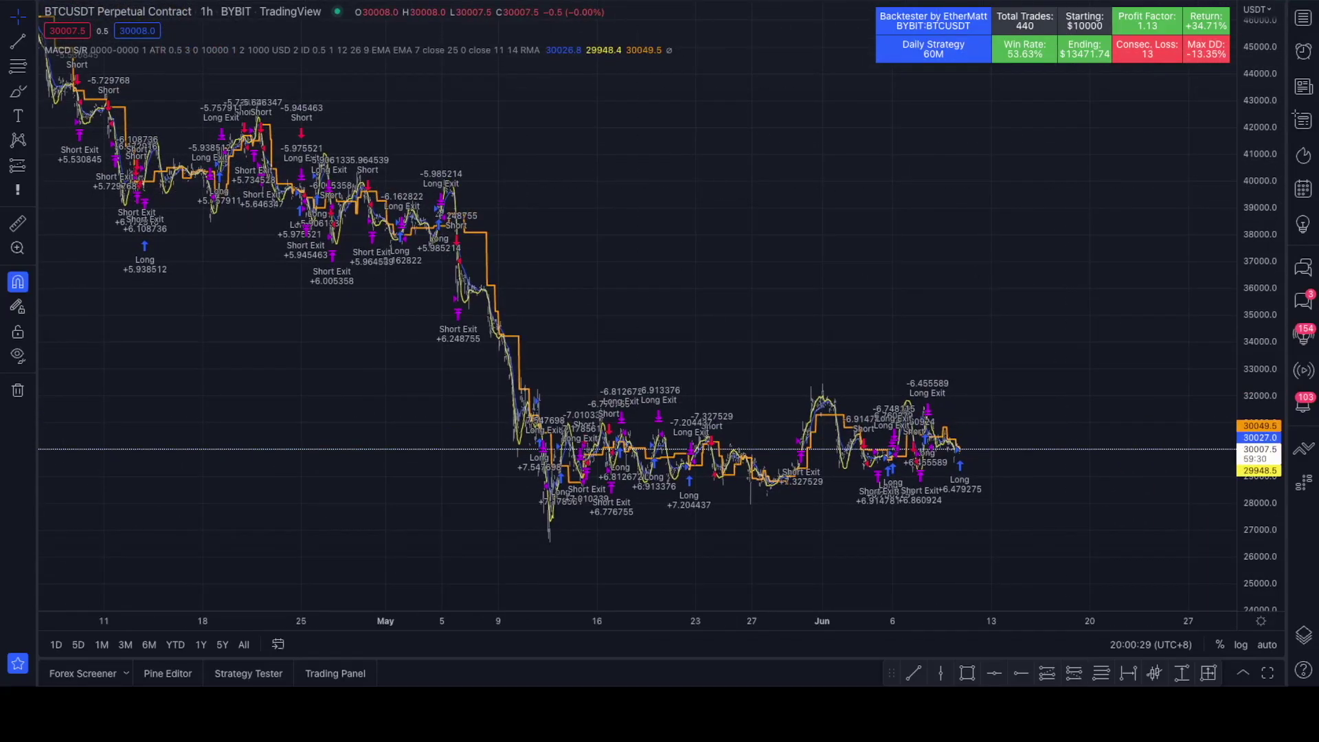
- Return the chart to the daily timeframe with the strategy's whole price range in view
type("1D")
key("Return")
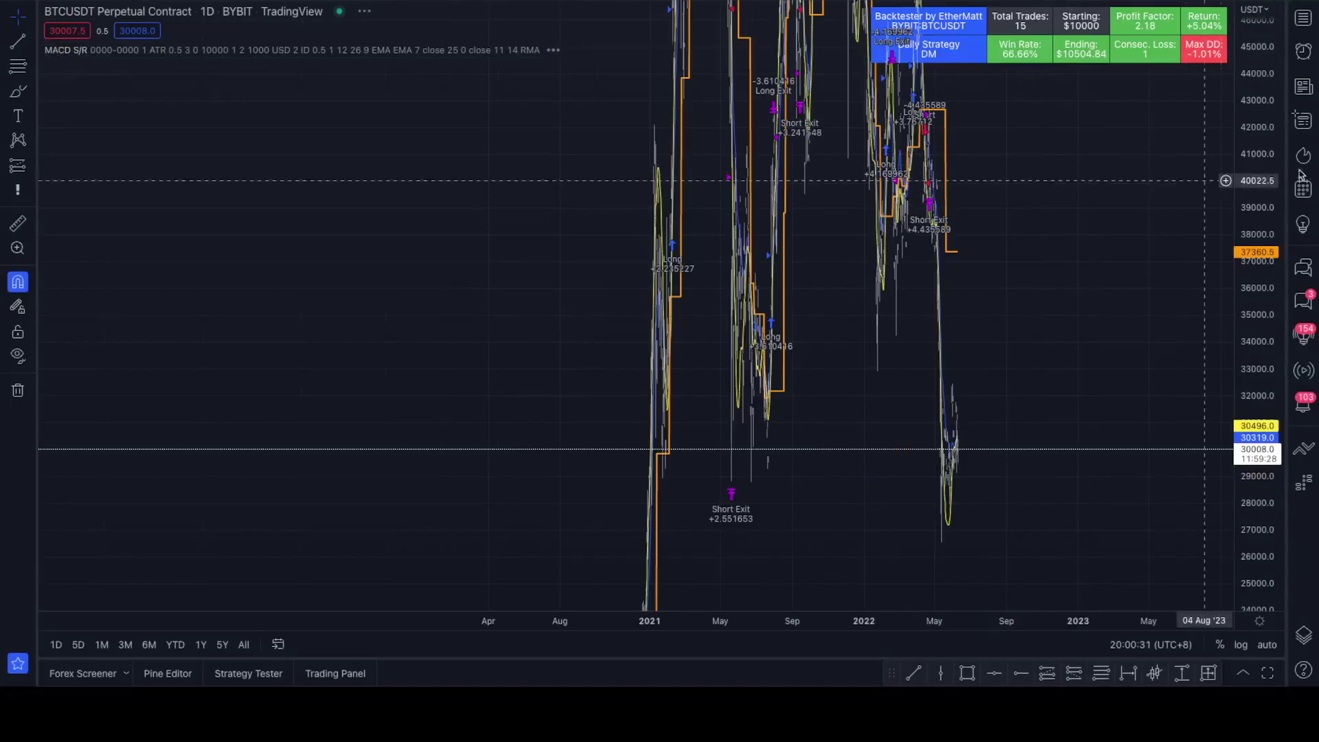
scroll(960, 406, "down", 5)
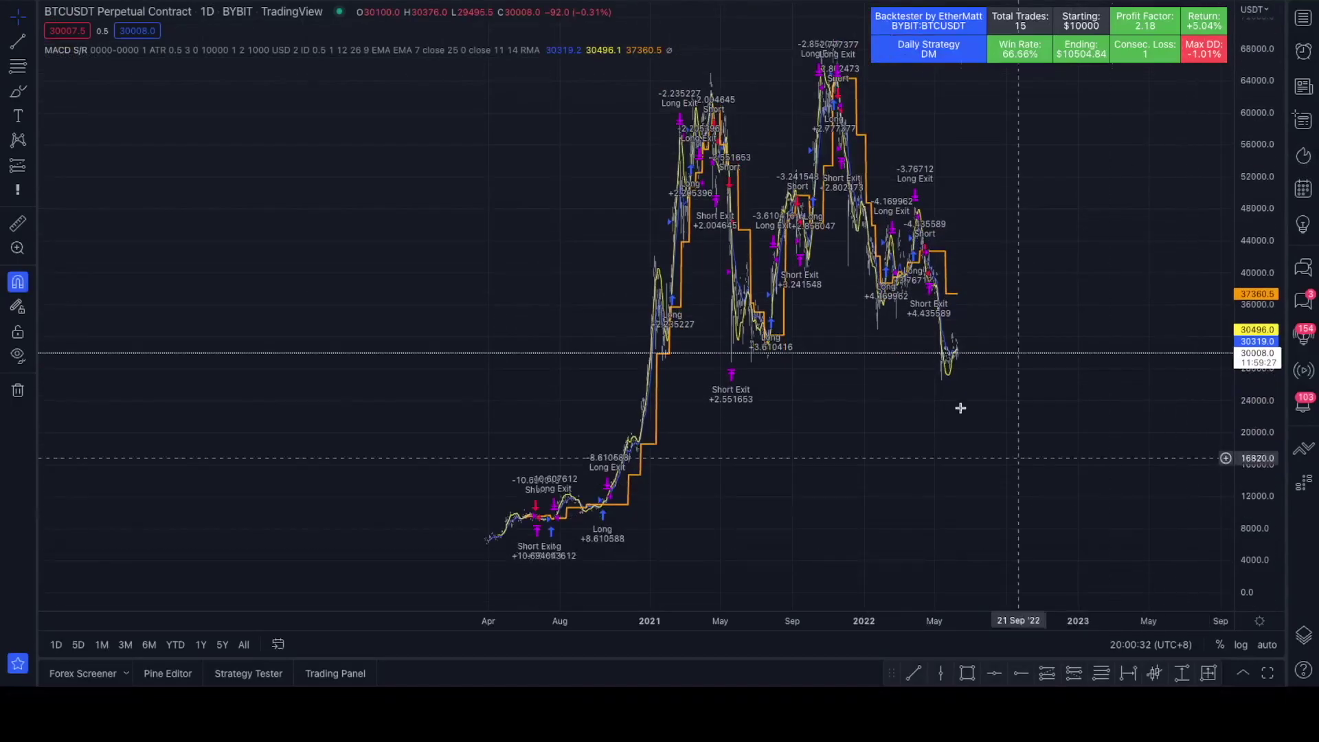
- In the MACD S/R strategy's inputs, set the risk-reward ratio to 1.5 and the ATR multiplier to 0.9
left_click(571, 49)
left_click(689, 158)
left_click(688, 158)
left_click(687, 157)
left_click(688, 157)
left_click(688, 157)
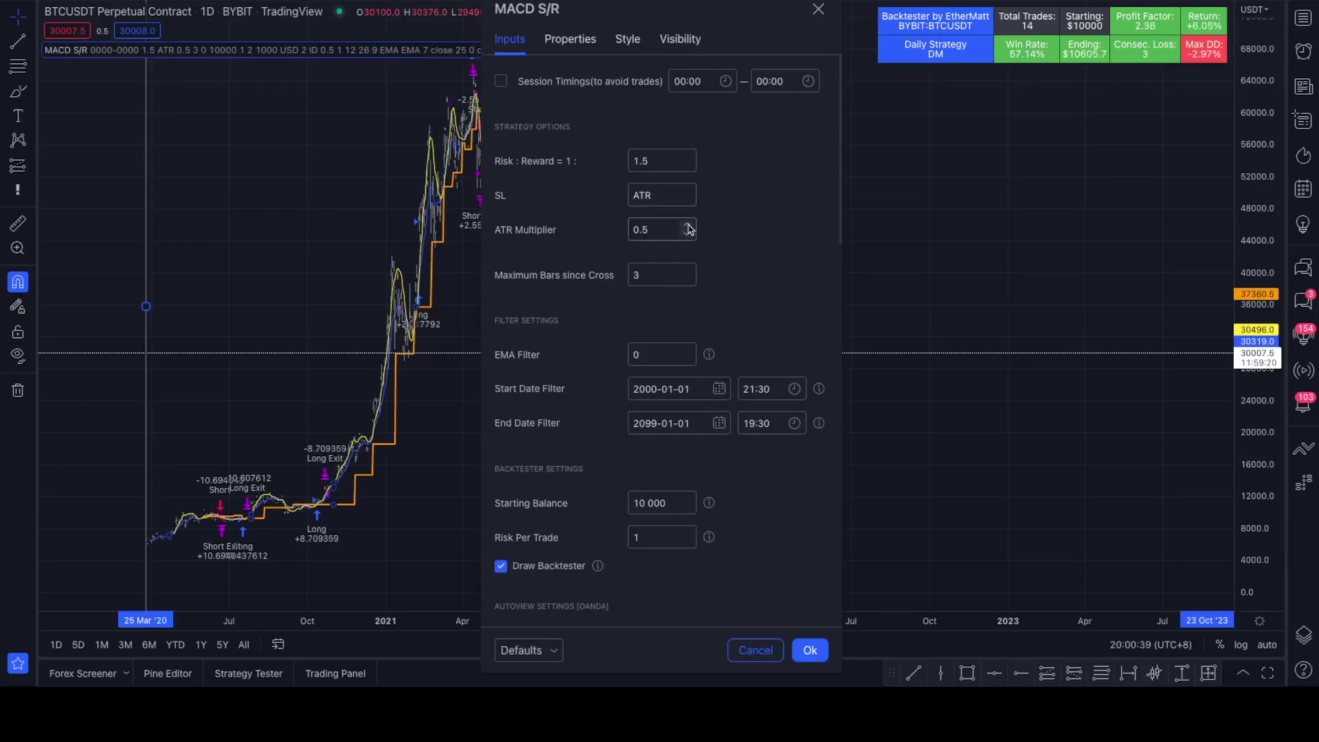
- Set the backtester's risk per trade to 5 and close the strategy settings
scroll(711, 343, "down", 5)
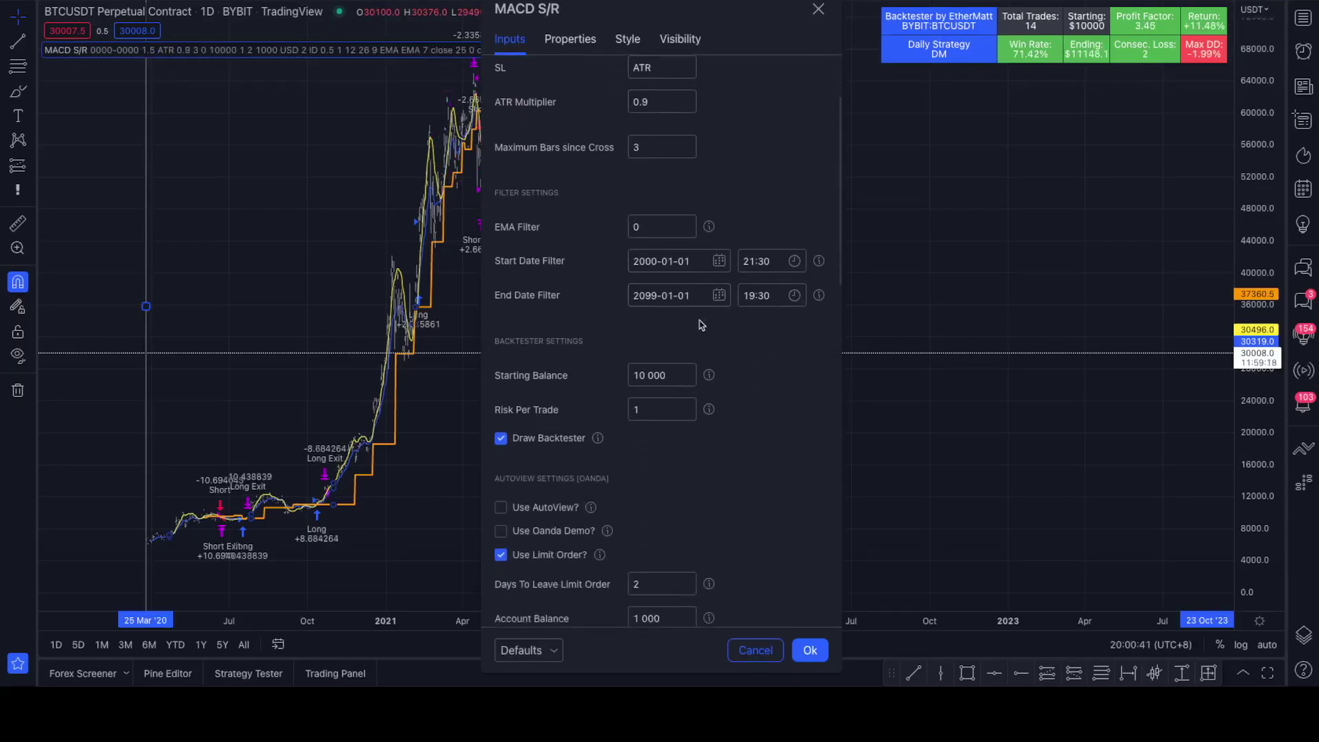
scroll(715, 530, "down", 2)
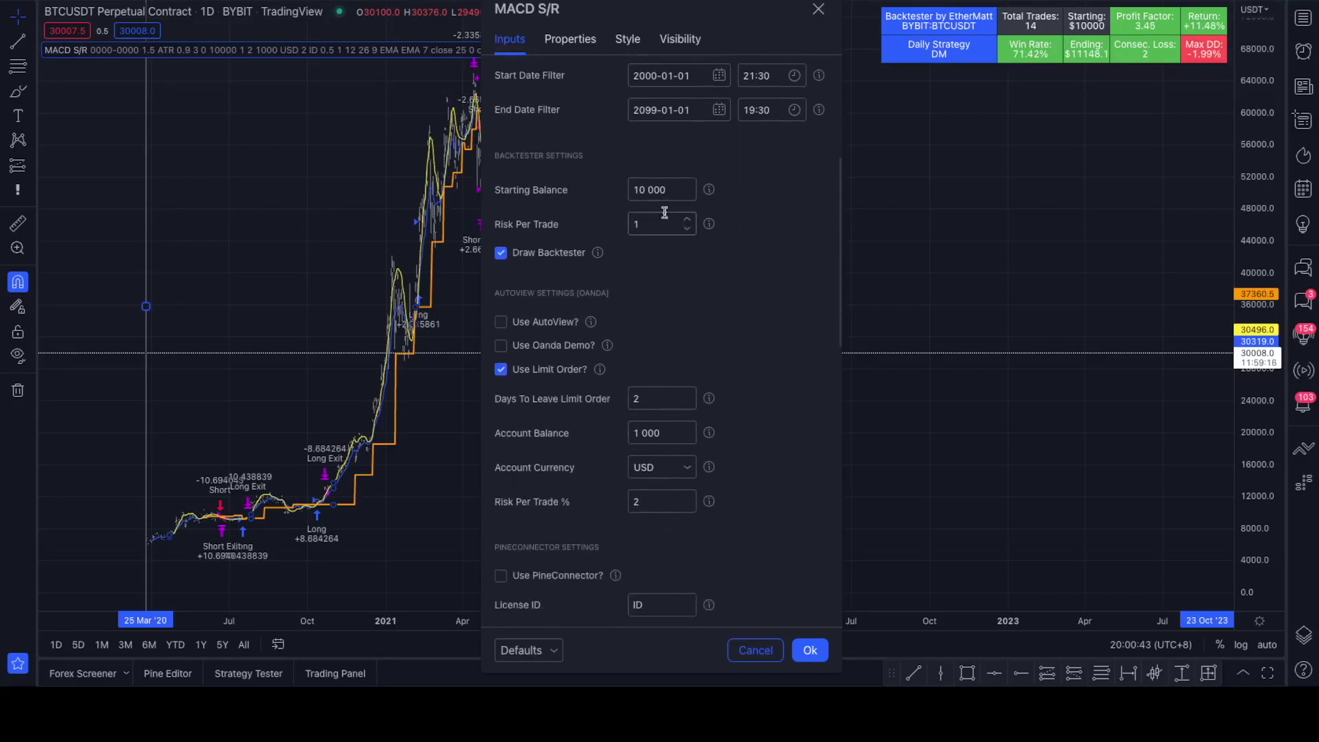
left_click(689, 220)
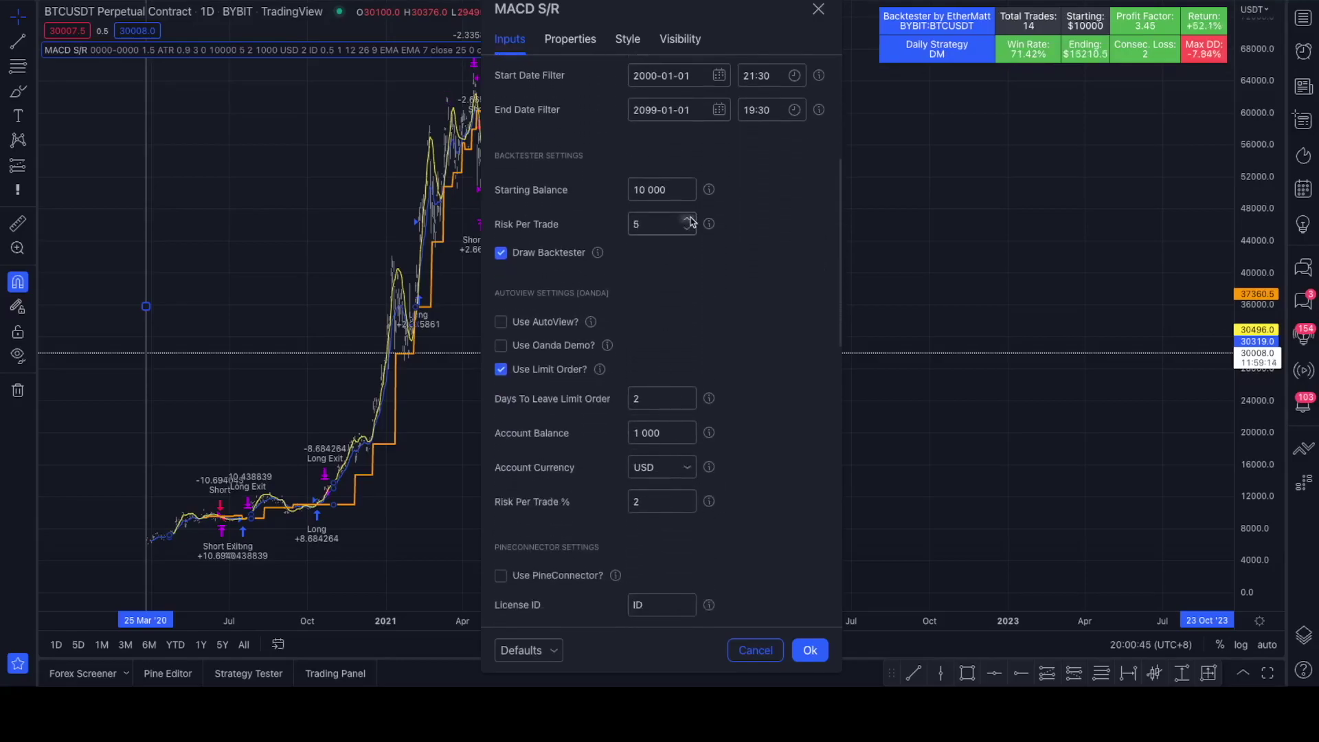
scroll(727, 239, "up", 5)
scroll(727, 239, "up", 2)
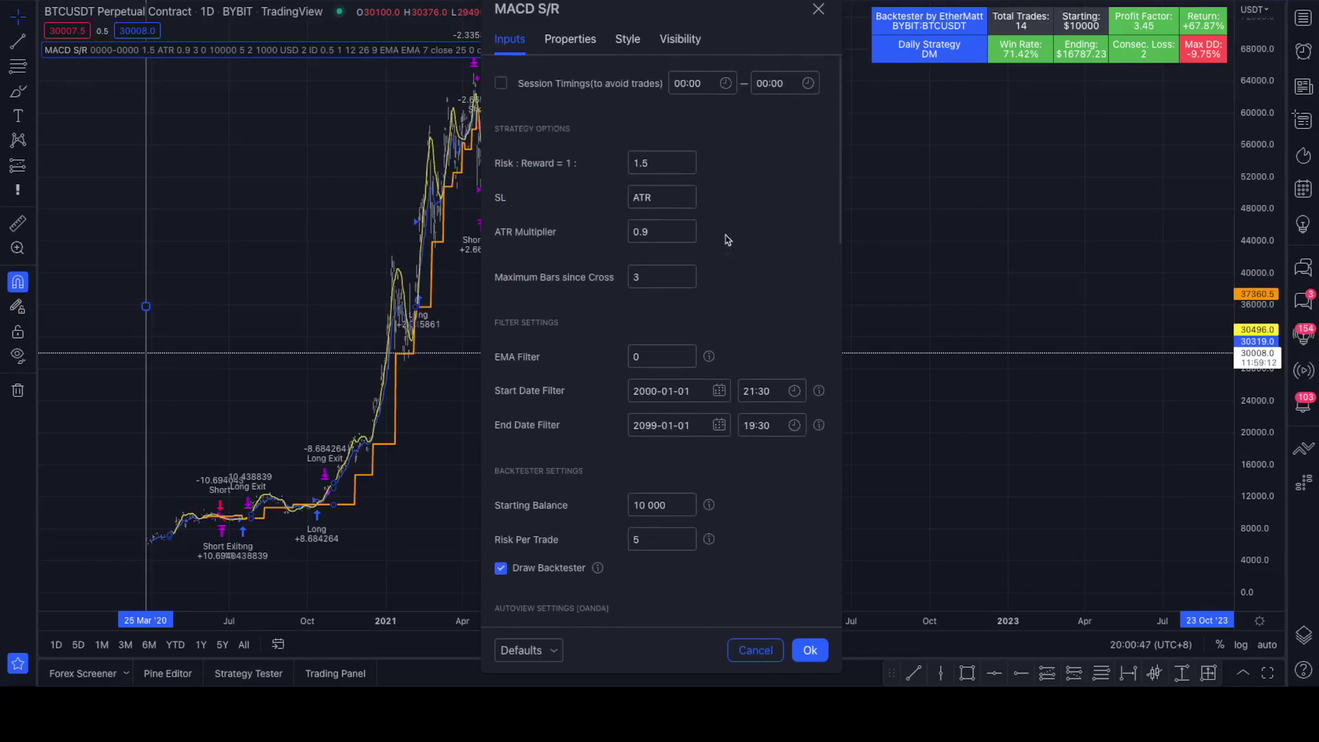
left_click(818, 8)
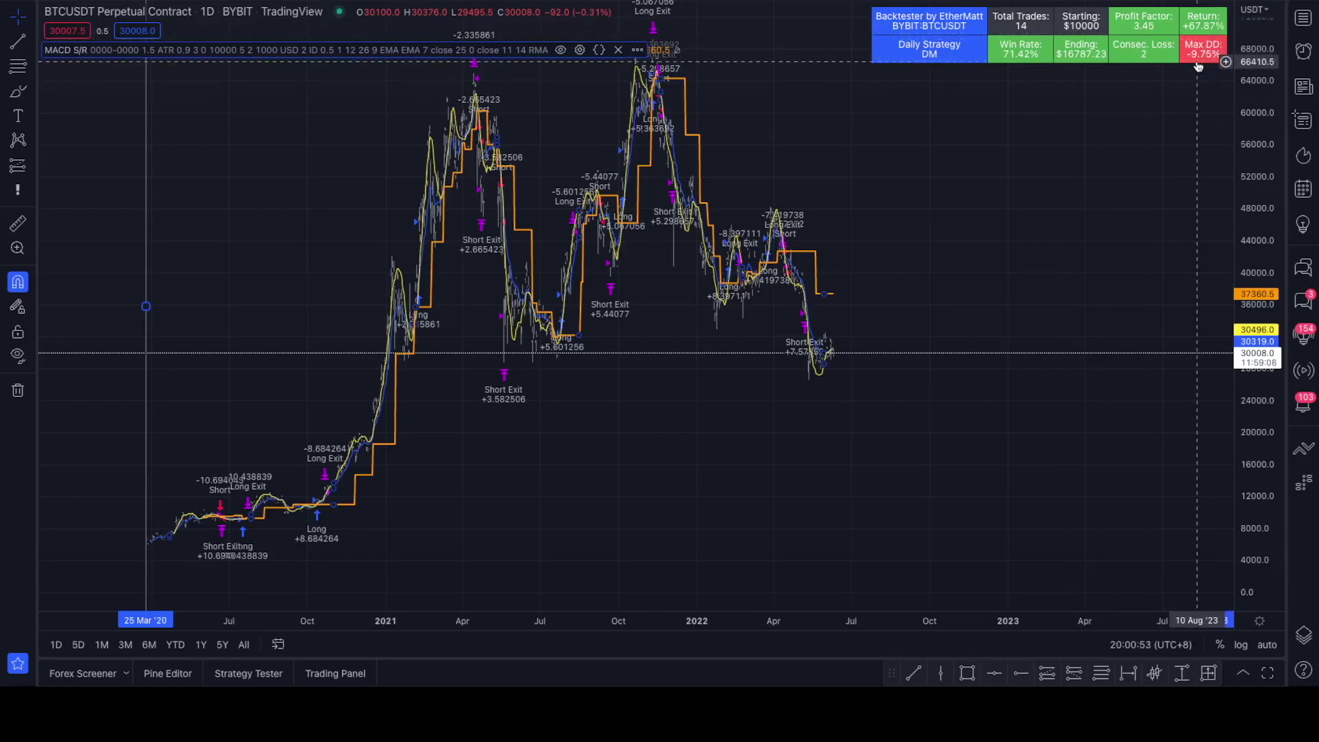
- Rescale the daily chart's price axis and review the backtest summary and the trades from mid-2021 onwards
left_click_drag(1259, 80, 1256, 222)
left_click_drag(1184, 188, 1152, 286)
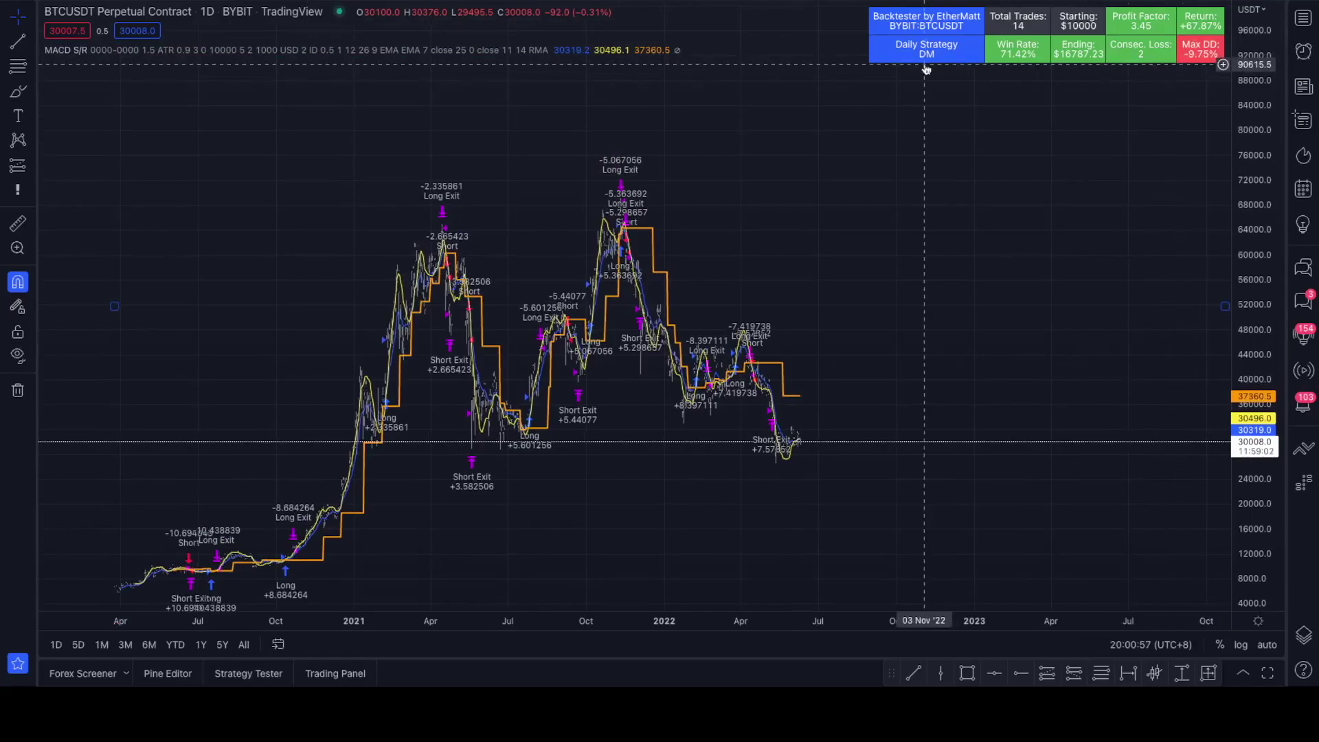
scroll(914, 209, "up", 2)
left_click_drag(914, 208, 1080, 268)
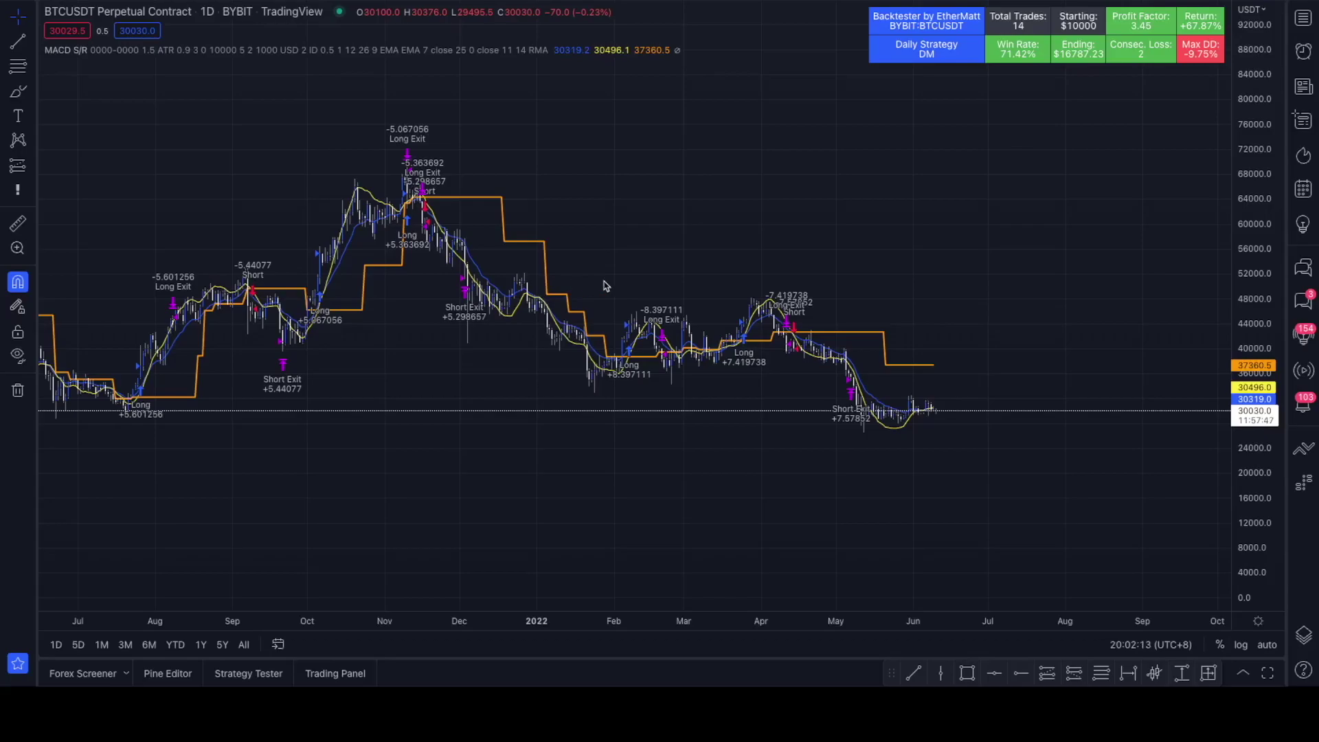
- Switch to the browser showing the Accumulation Zone channel page on YouTube
key("ctrl+Left")
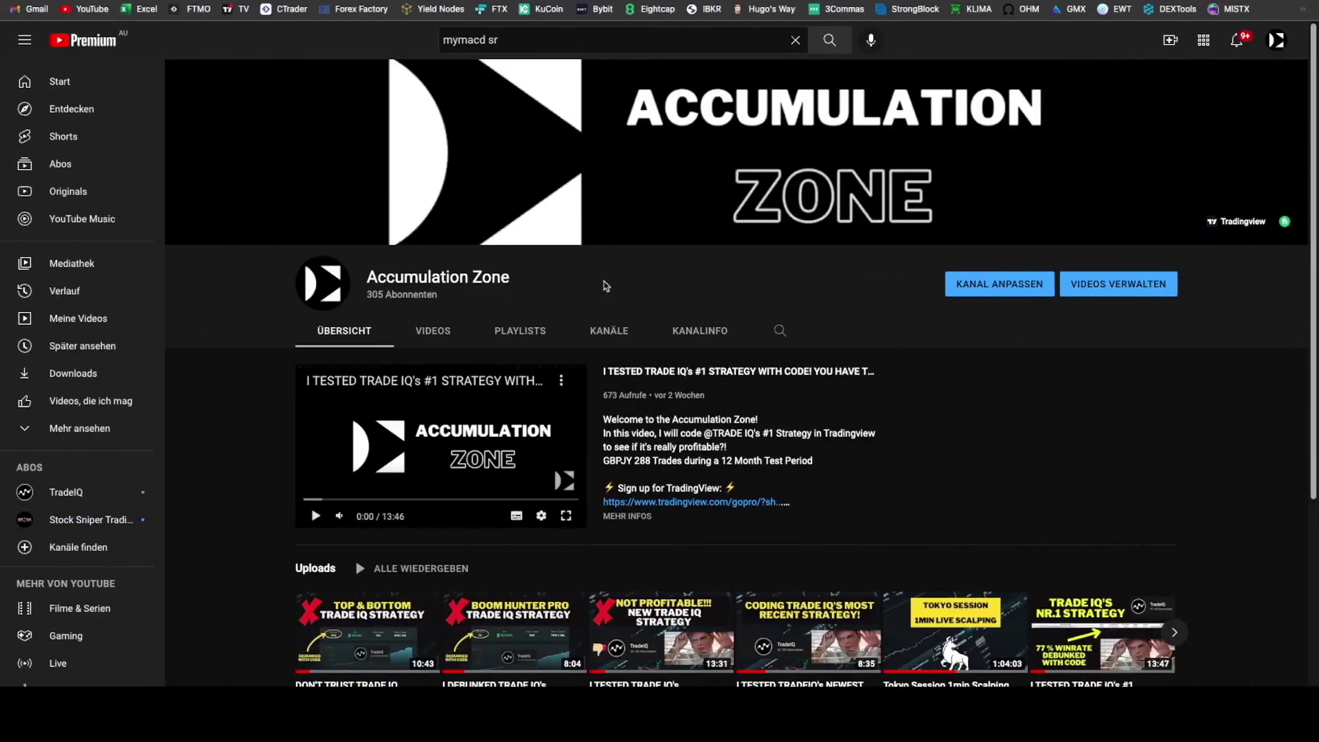